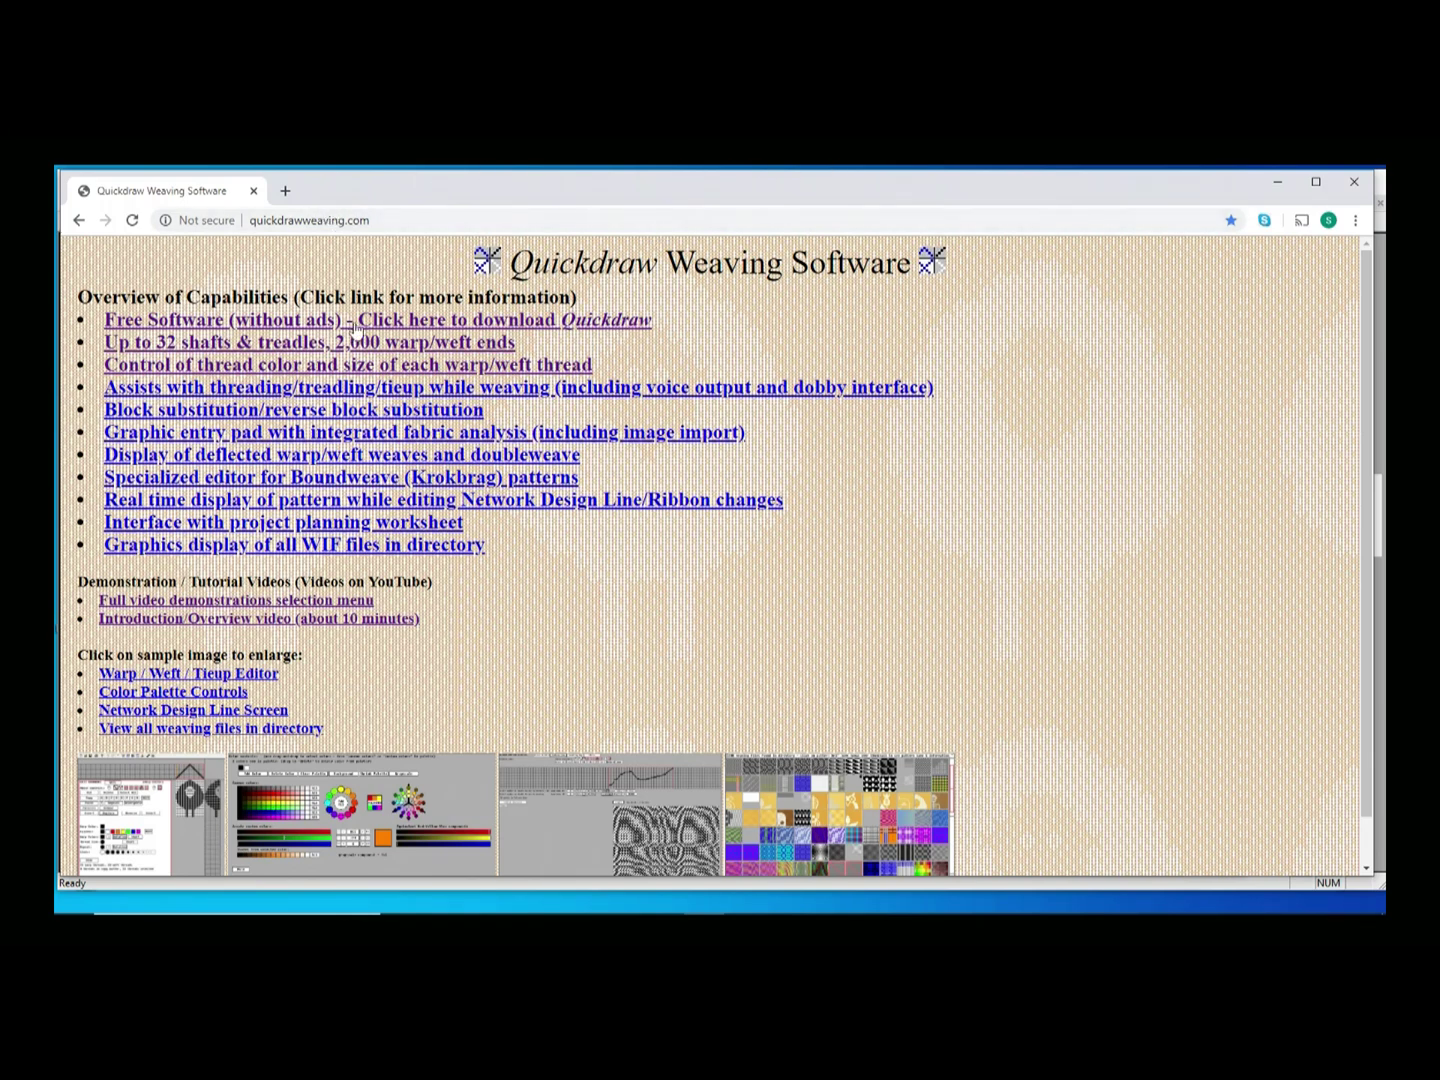
# - On the Free Software page, note the current version 4.02.00 and go to the Windows download page
pyautogui.click(226, 319)
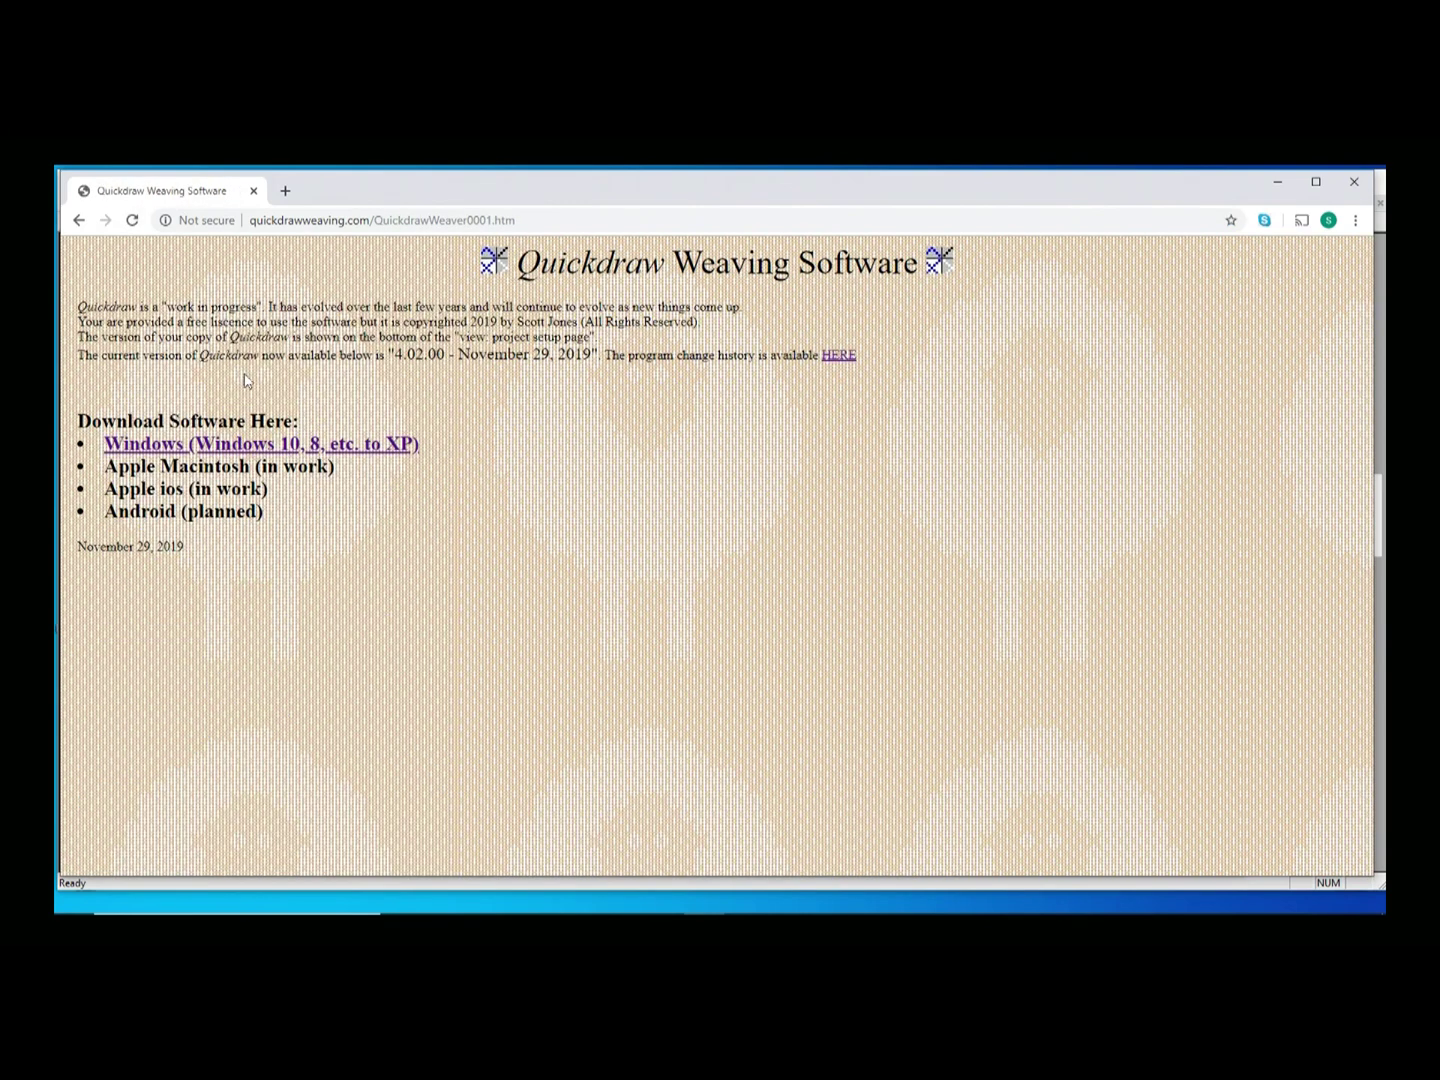
pyautogui.moveTo(443, 339); pyautogui.dragTo(605, 356)
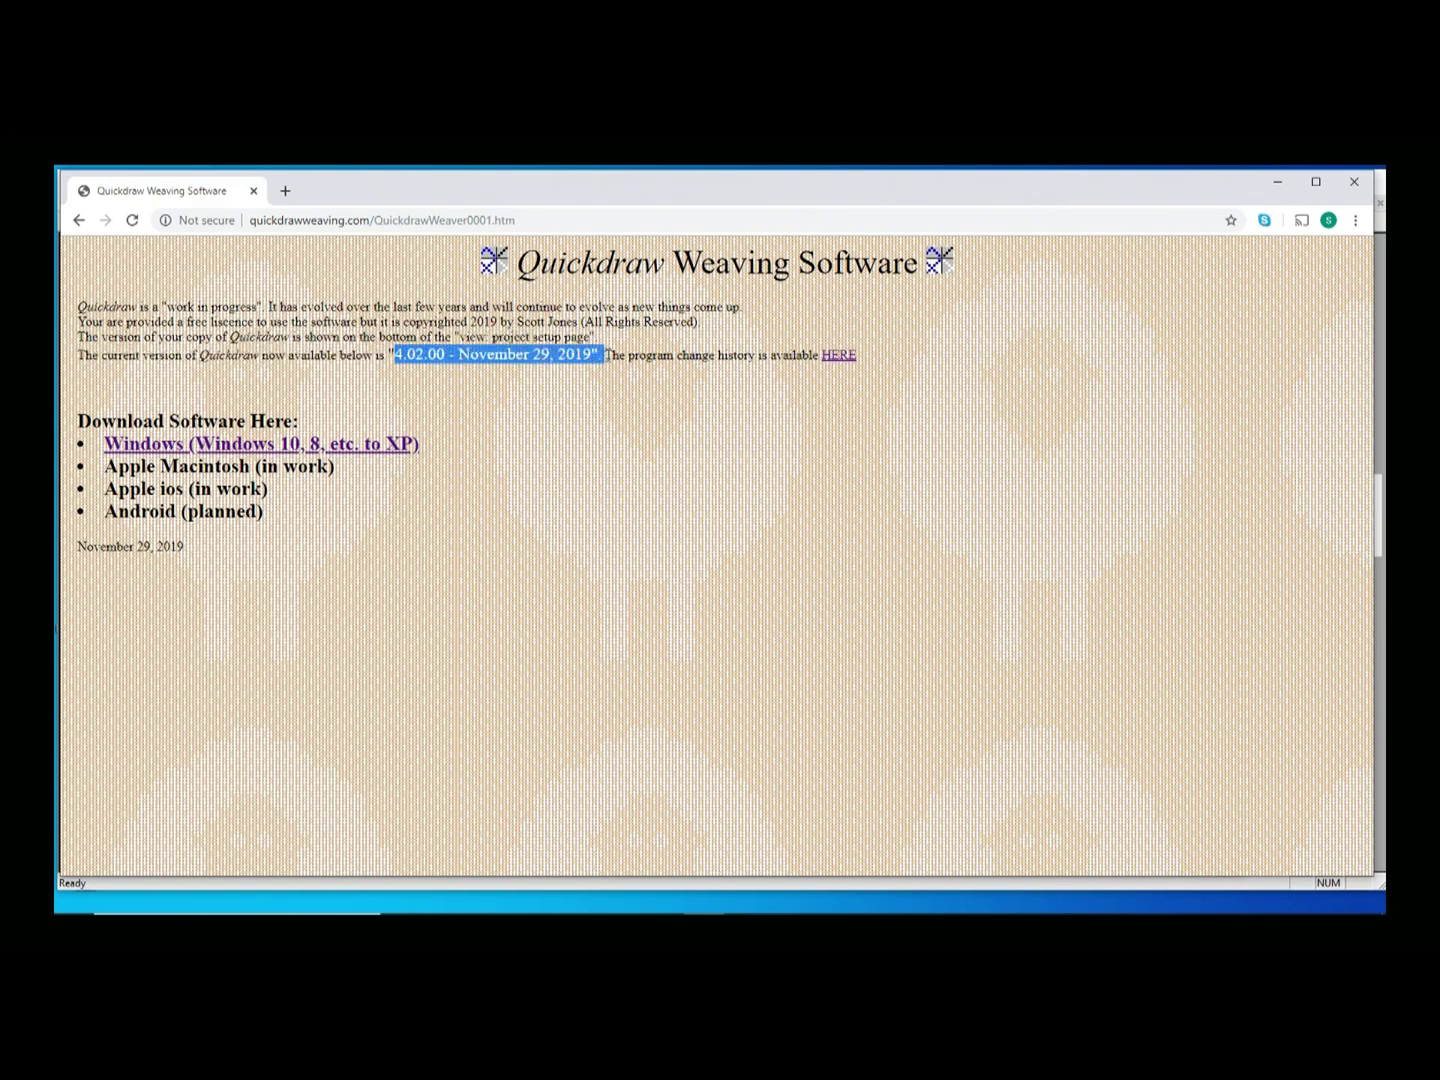
pyautogui.click(322, 448)
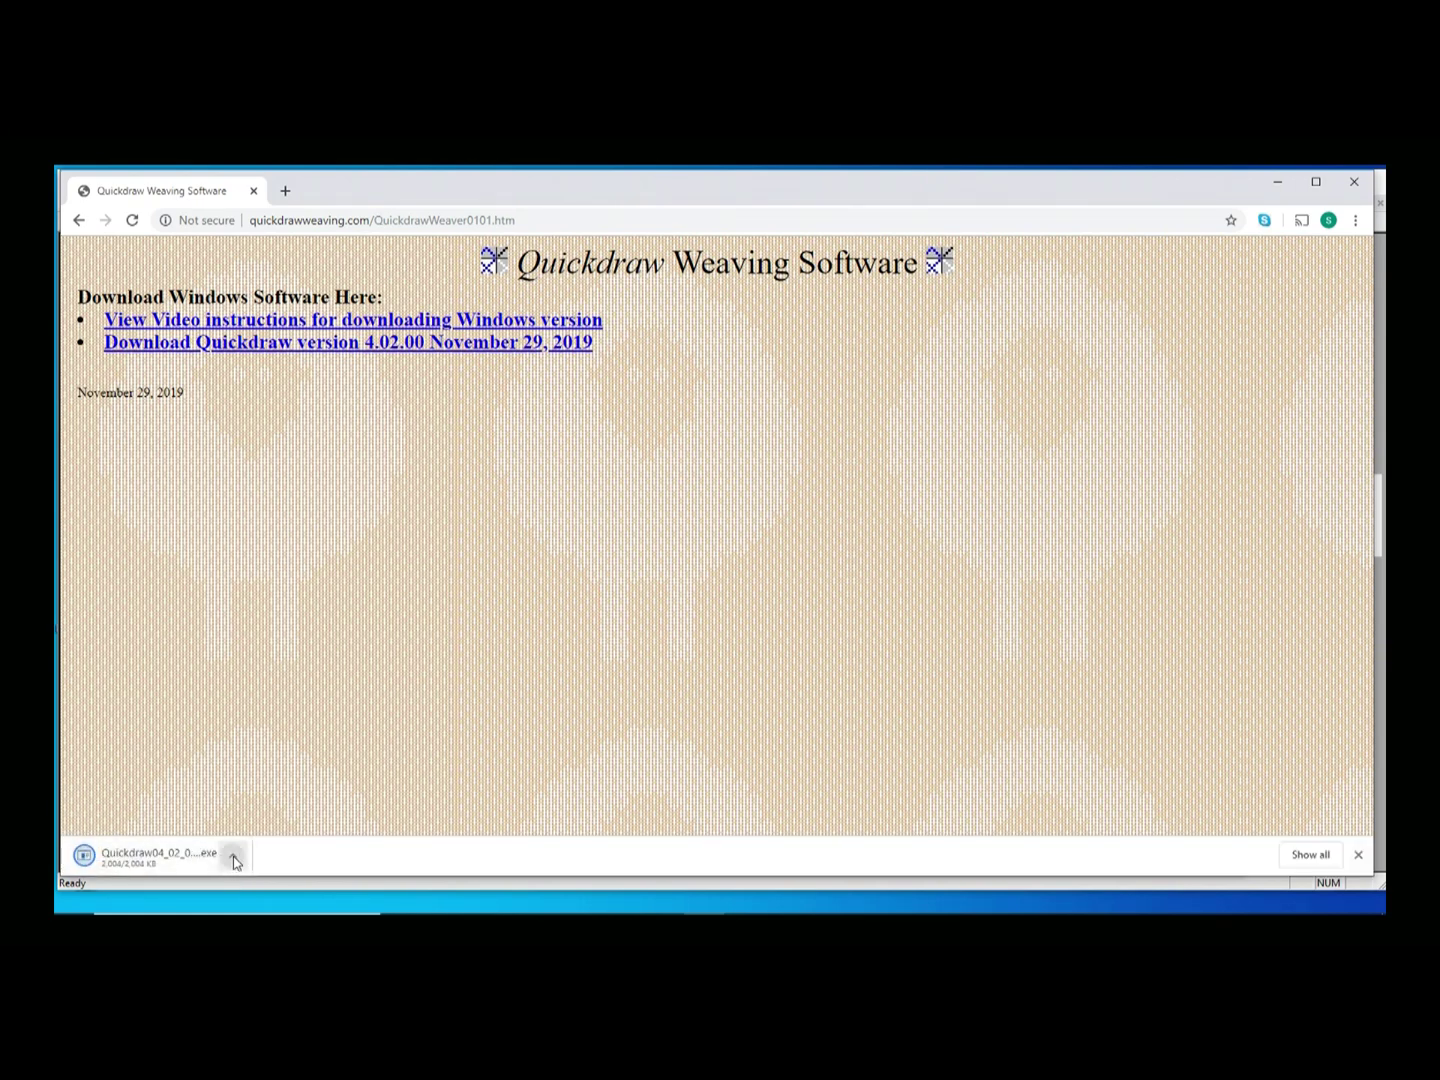
# - Open the downloaded Quickdraw04_02_00_Installation.exe installer from Chrome's download bar
pyautogui.click(233, 860)
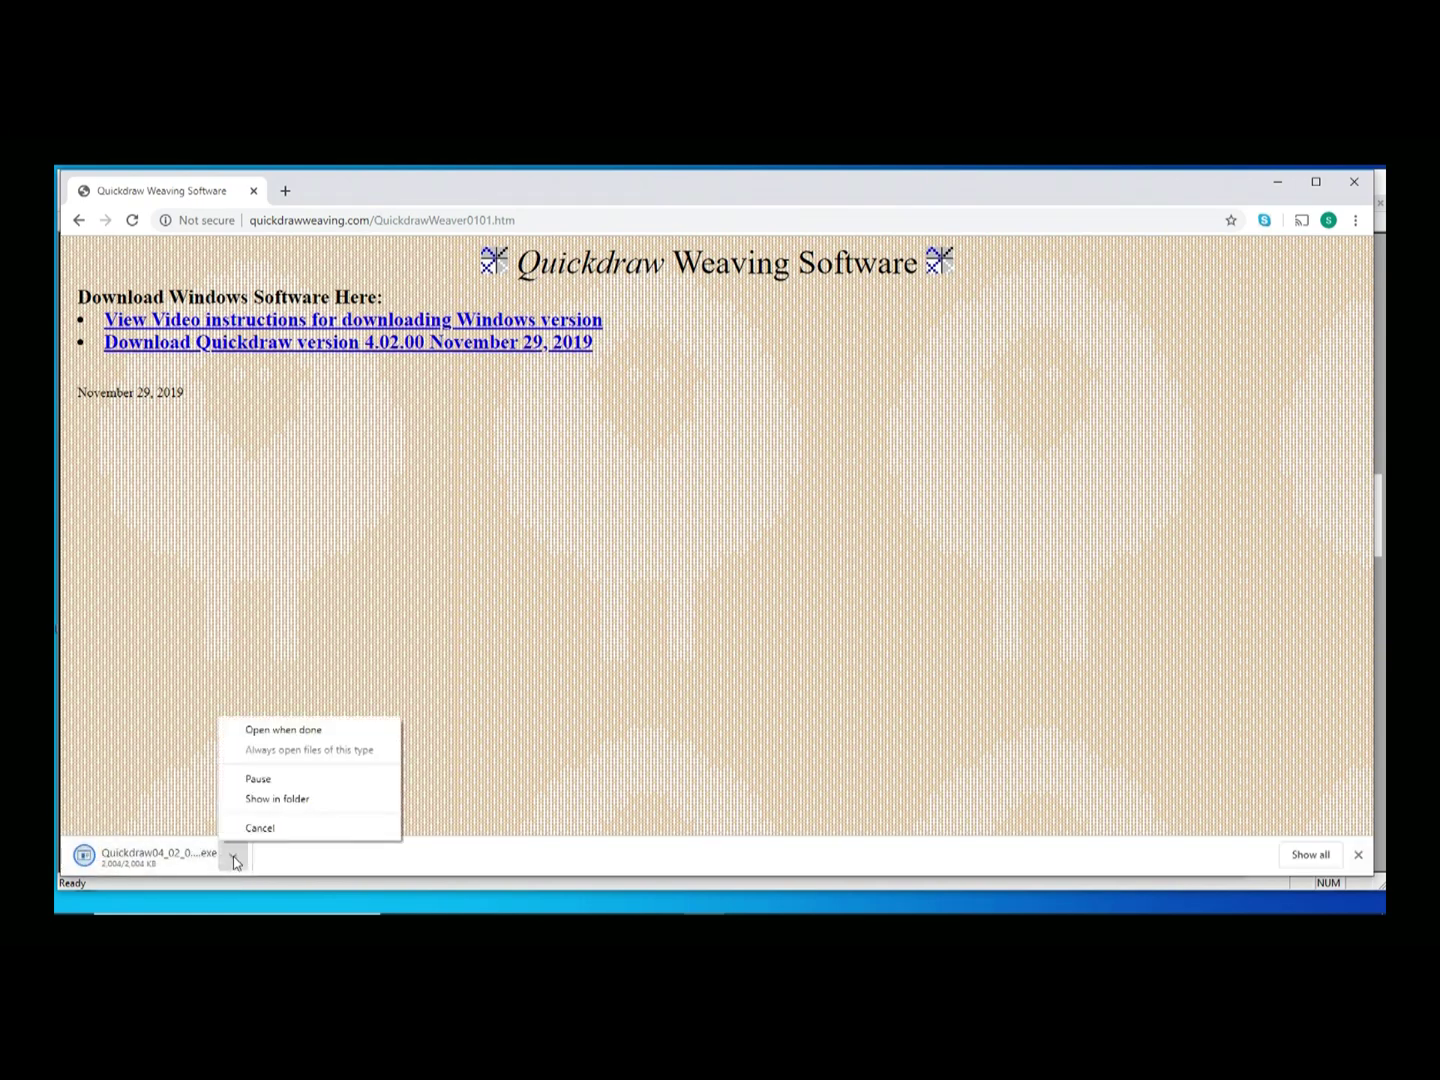
pyautogui.click(307, 732)
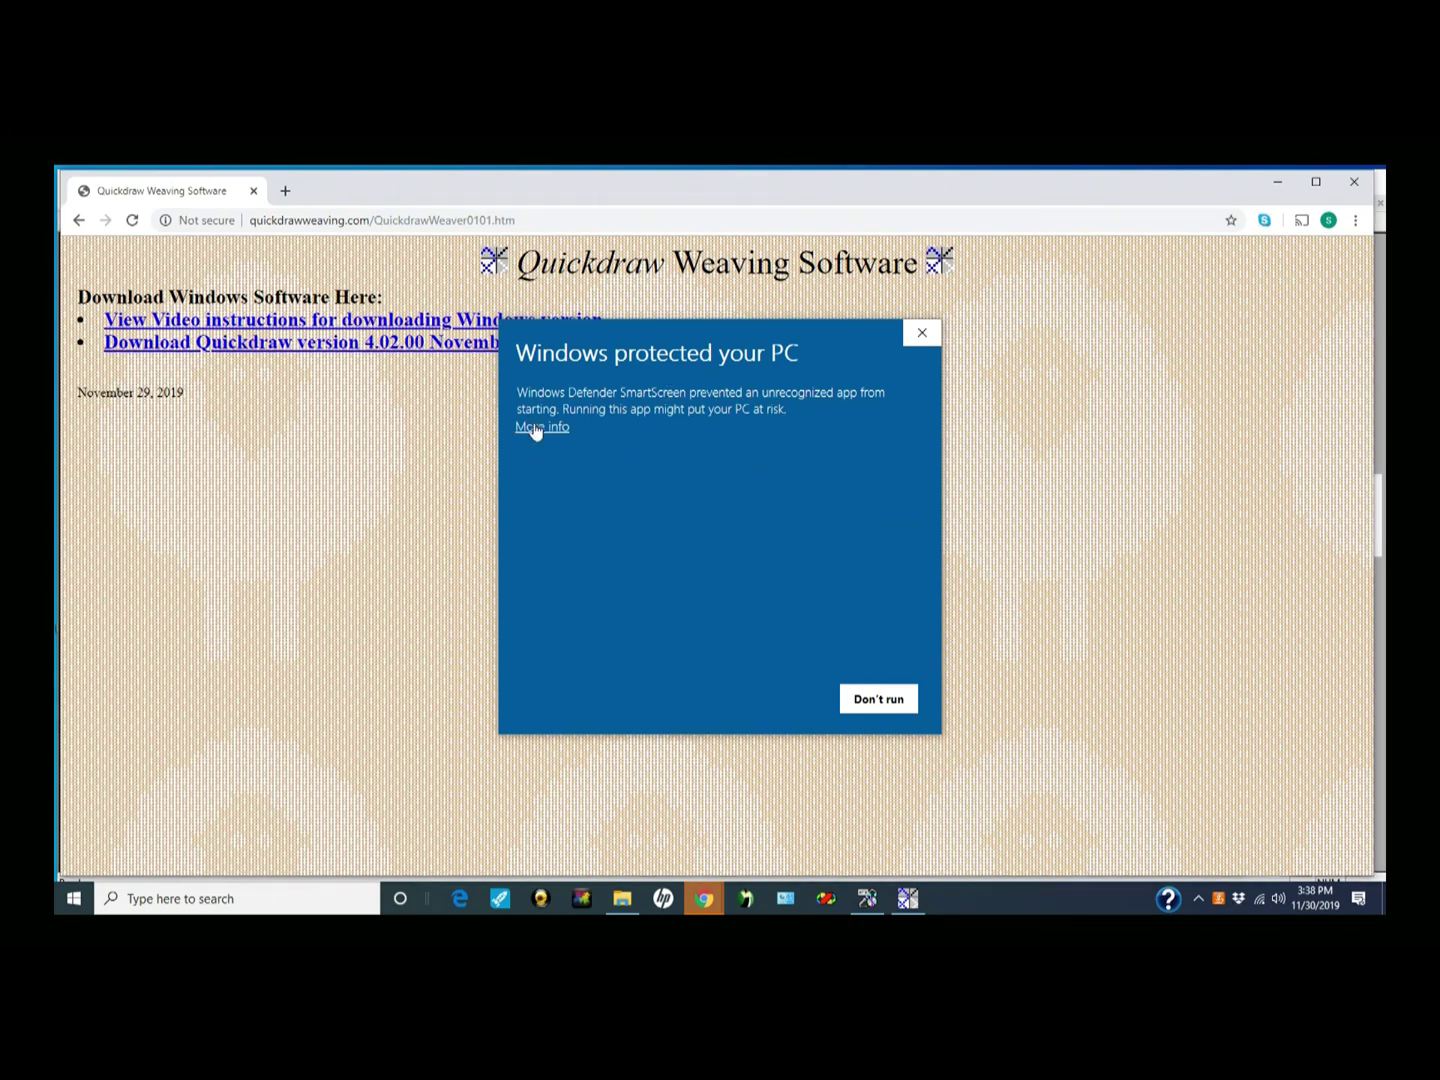
# - Use More info and Run anyway to let the Quickdraw installer past SmartScreen
pyautogui.click(715, 555)
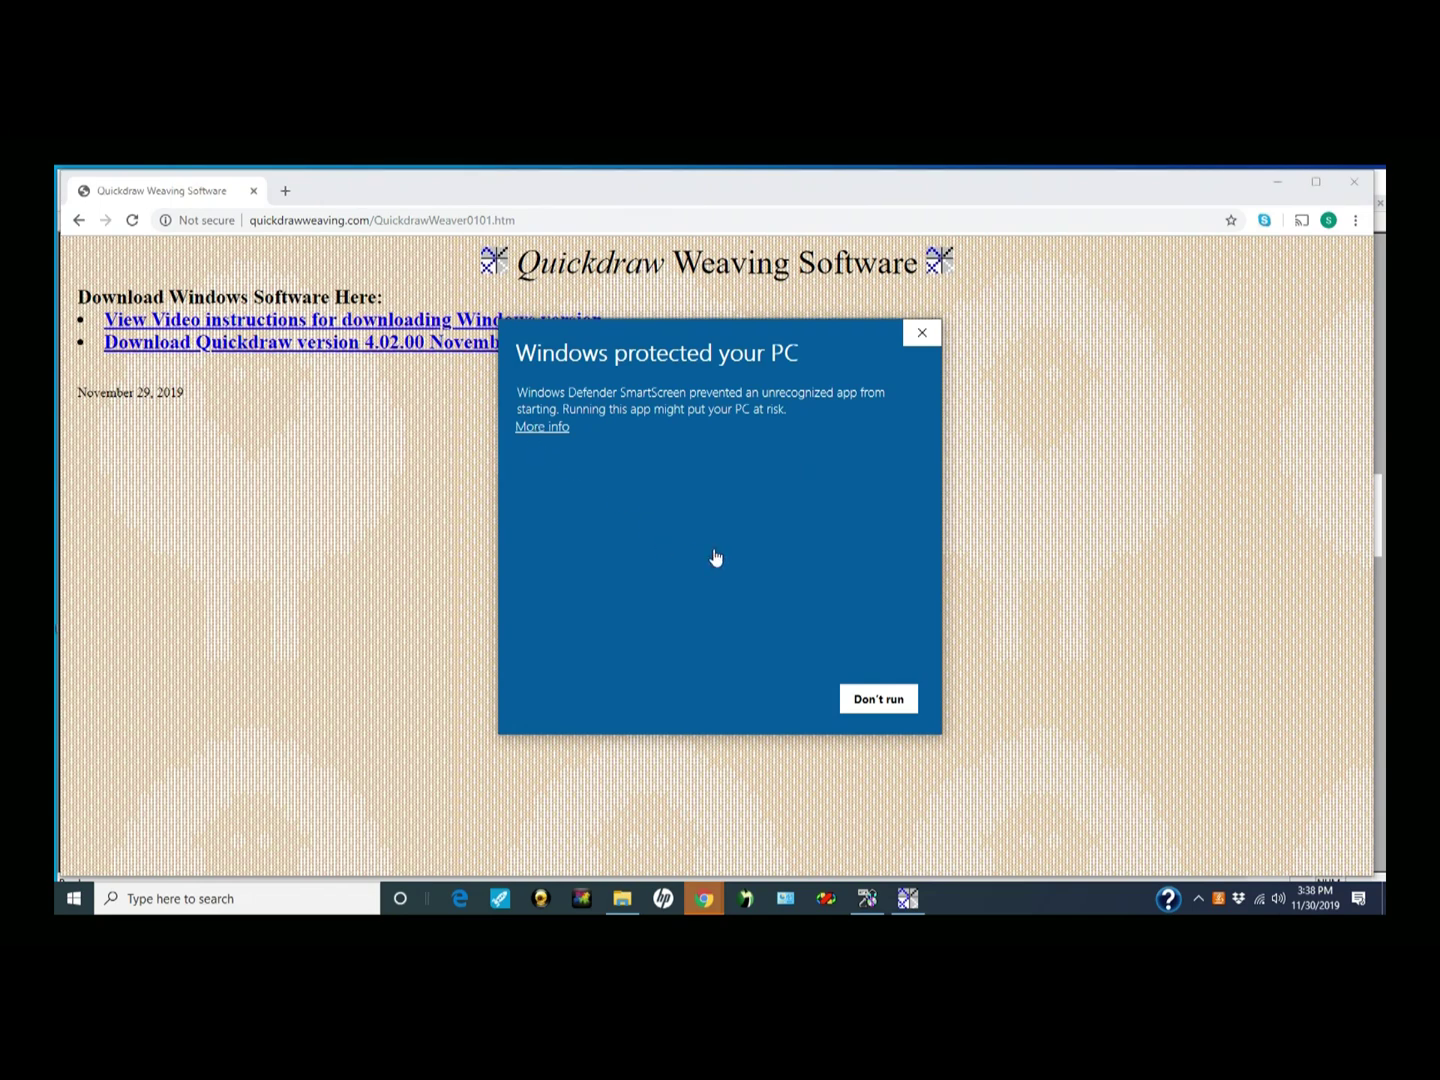
pyautogui.click(714, 556)
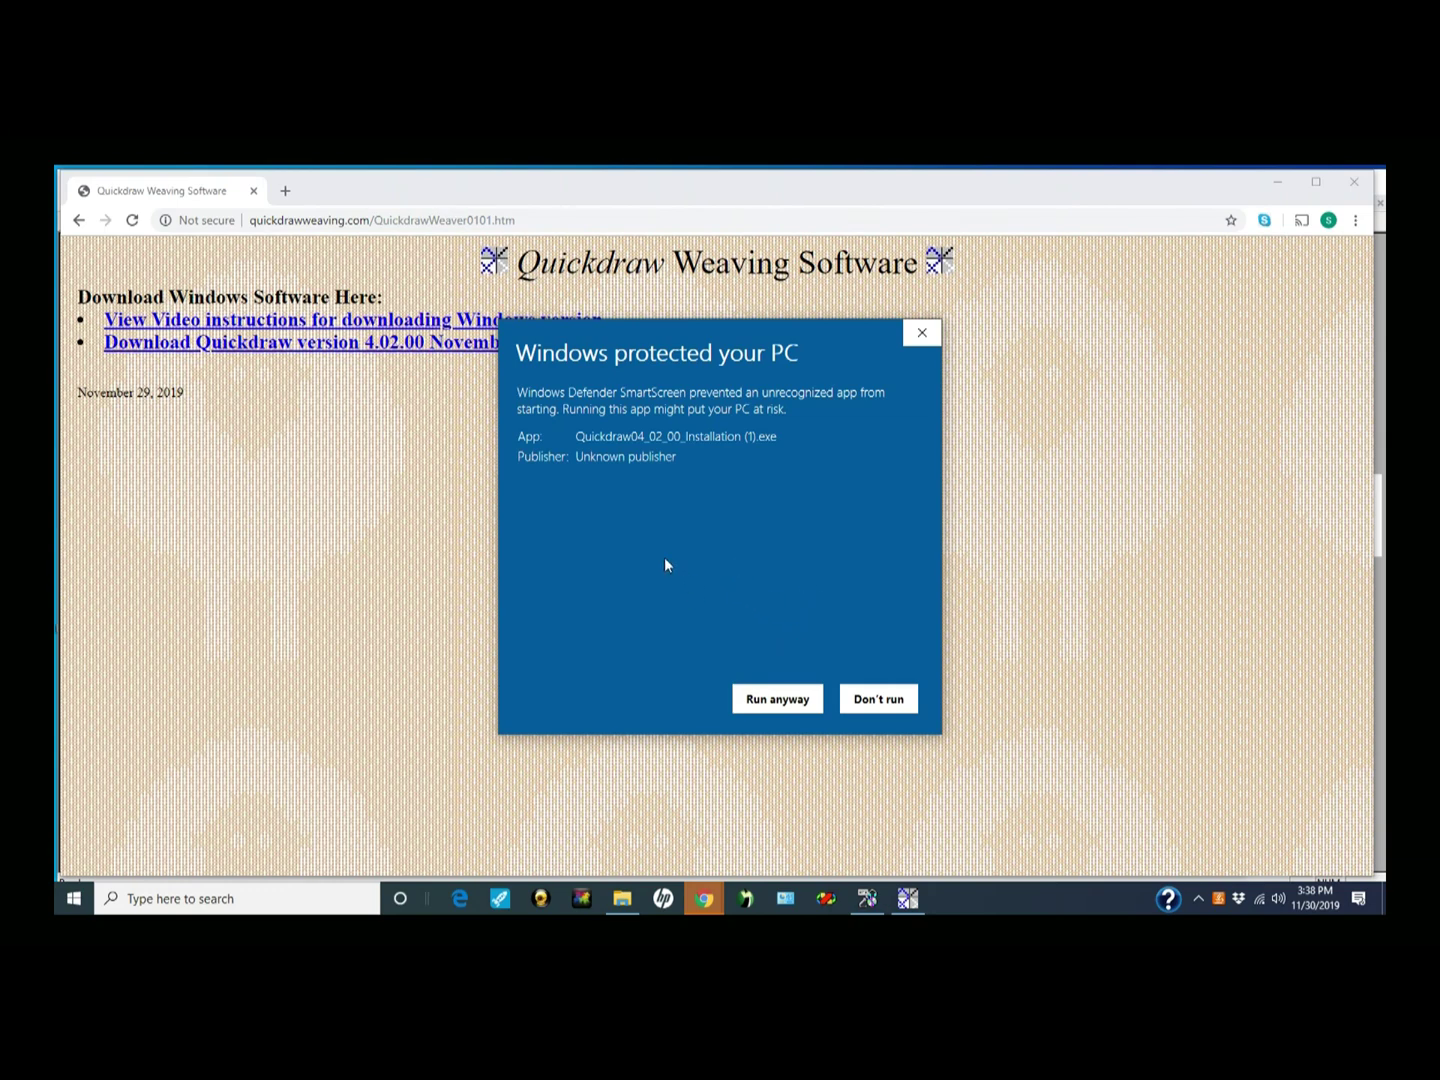
pyautogui.click(770, 710)
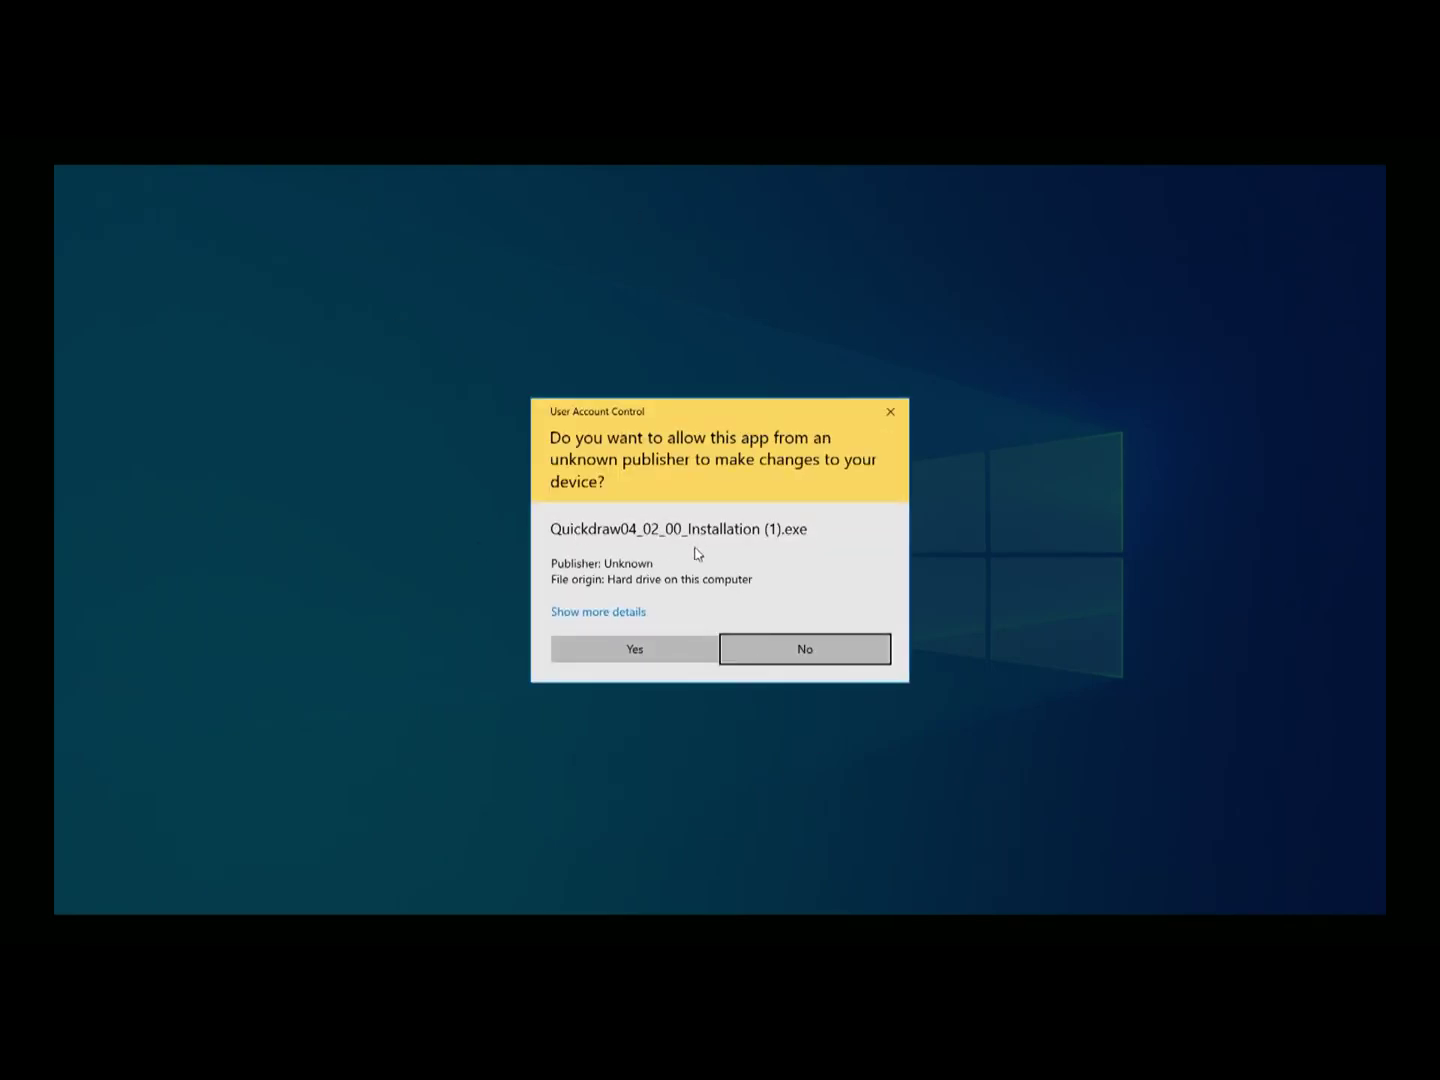
# - Approve the User Account Control prompt for the unknown-publisher Quickdraw installer
pyautogui.click(608, 652)
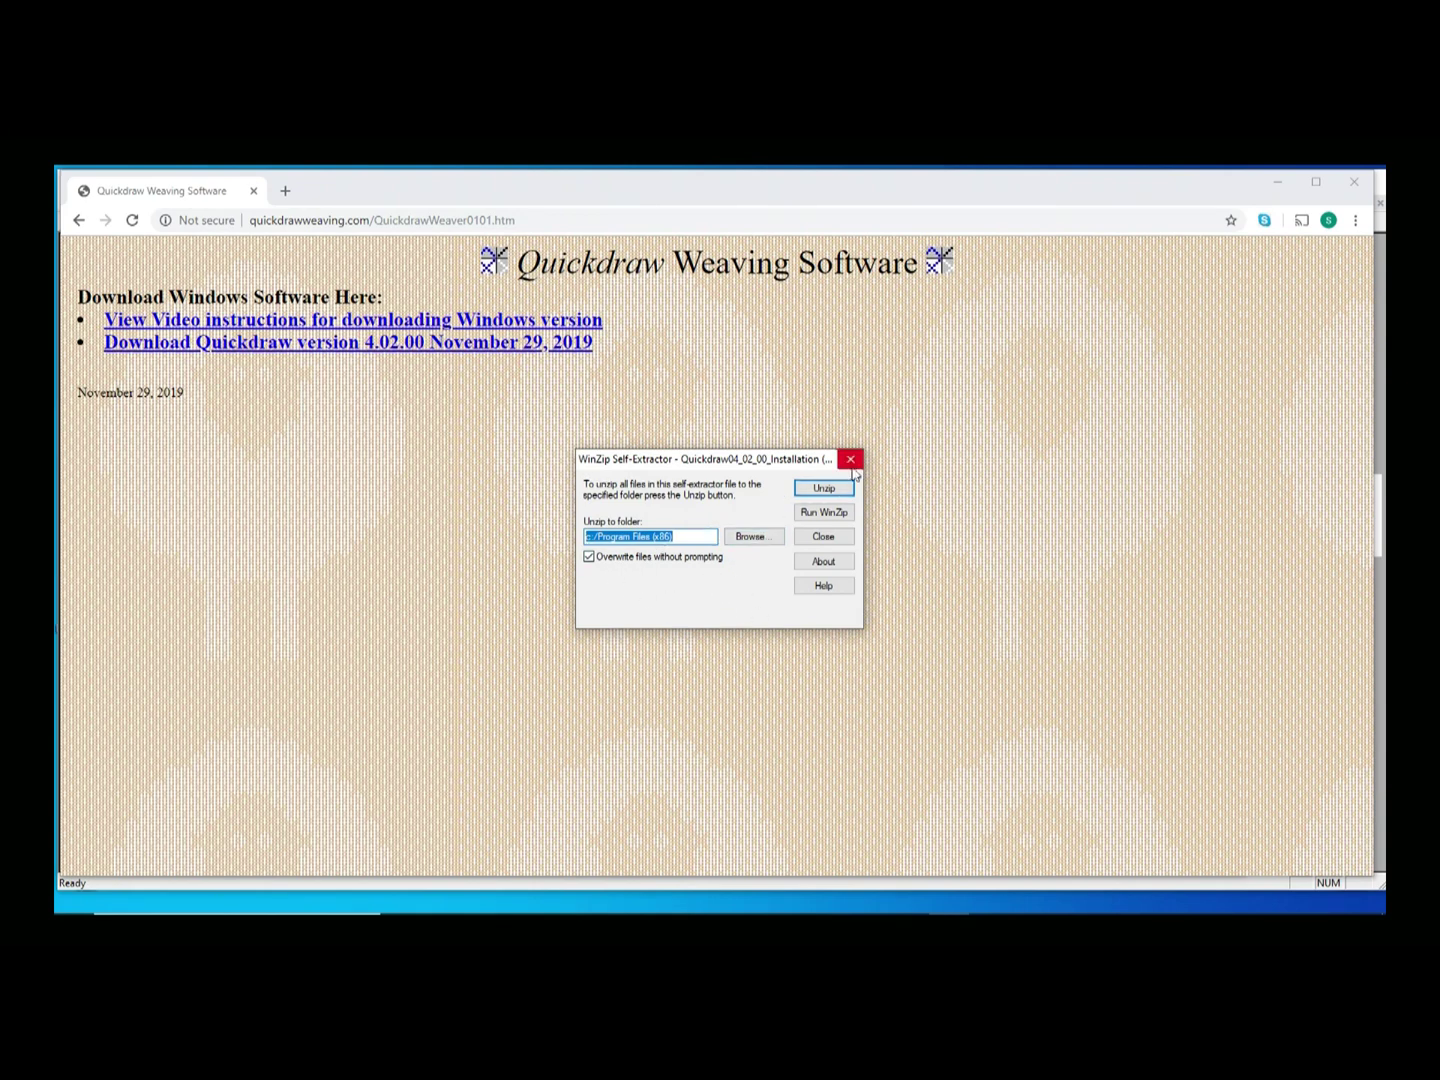
# - Unzip the 61 Quickdraw files into Program Files (x86), acknowledge success, and close the extractor
pyautogui.click(826, 492)
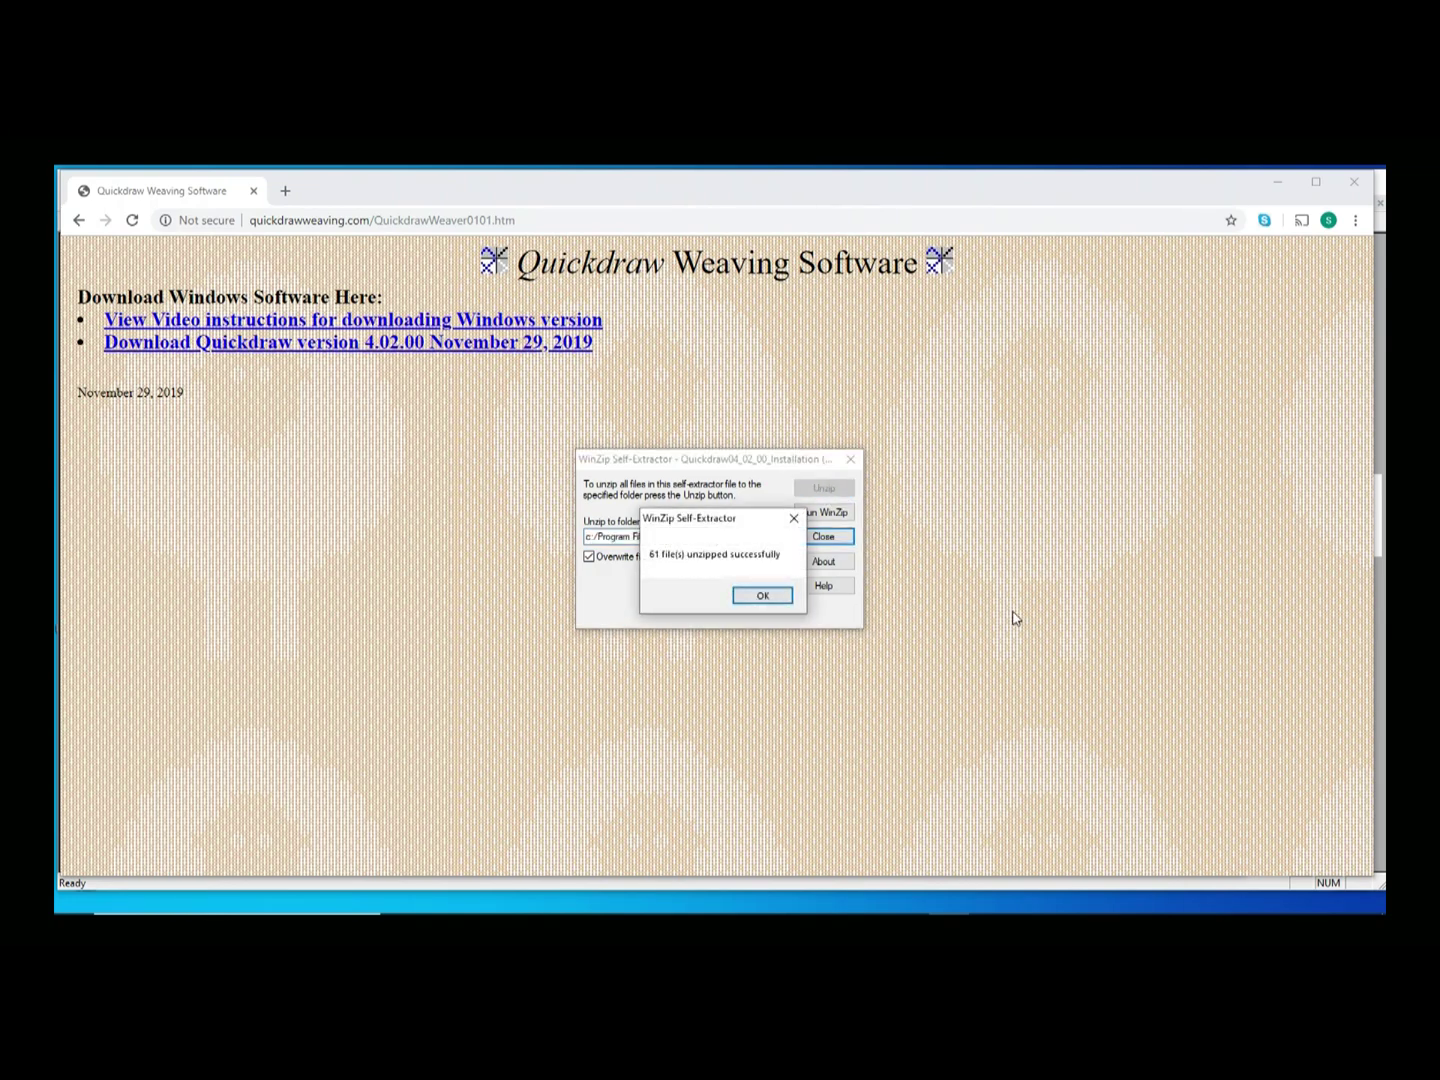
pyautogui.click(761, 595)
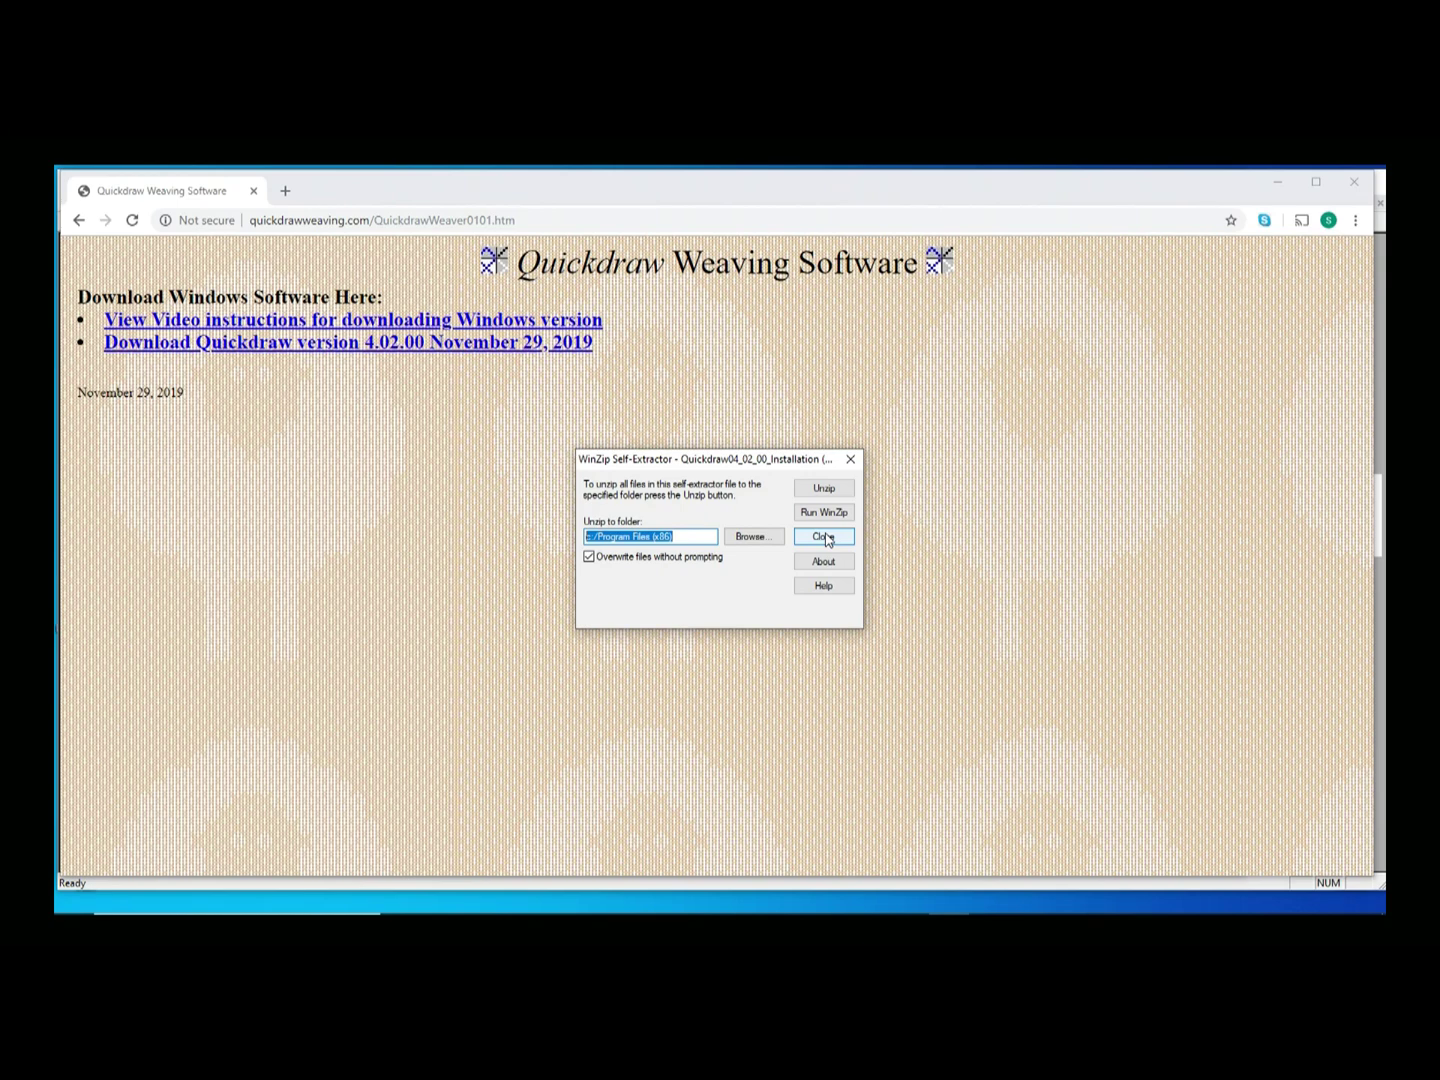
pyautogui.click(850, 460)
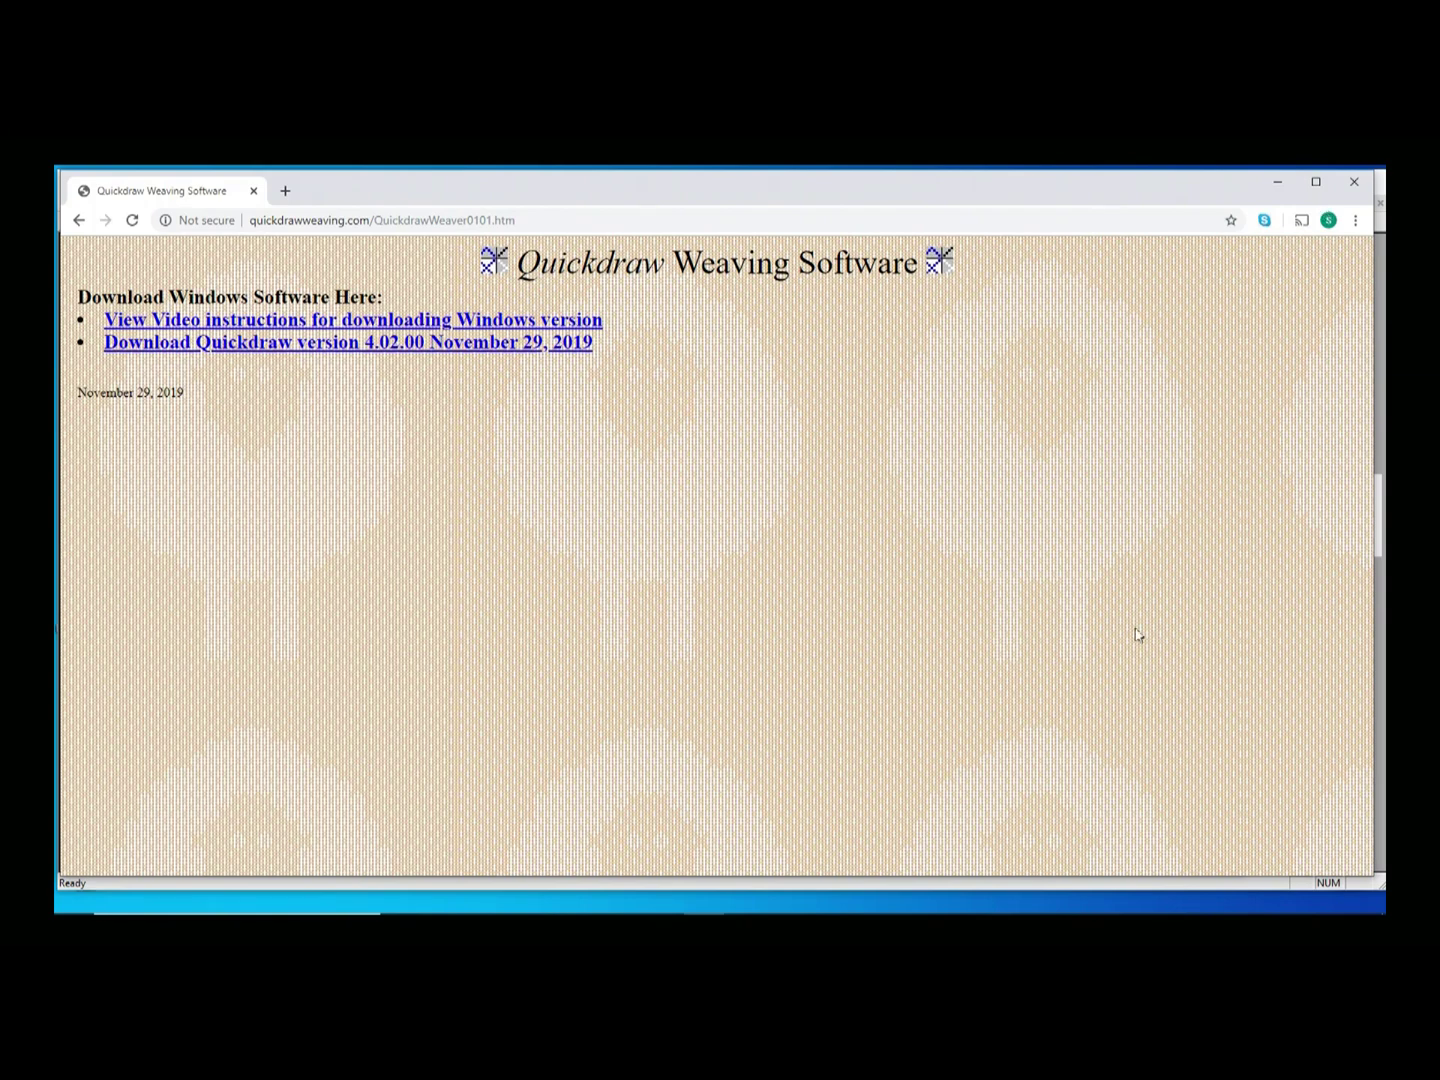
# - Open File Explorer on the QuickdrawProgramFiles folder under Program Files (x86)
pyautogui.moveTo(606, 903)
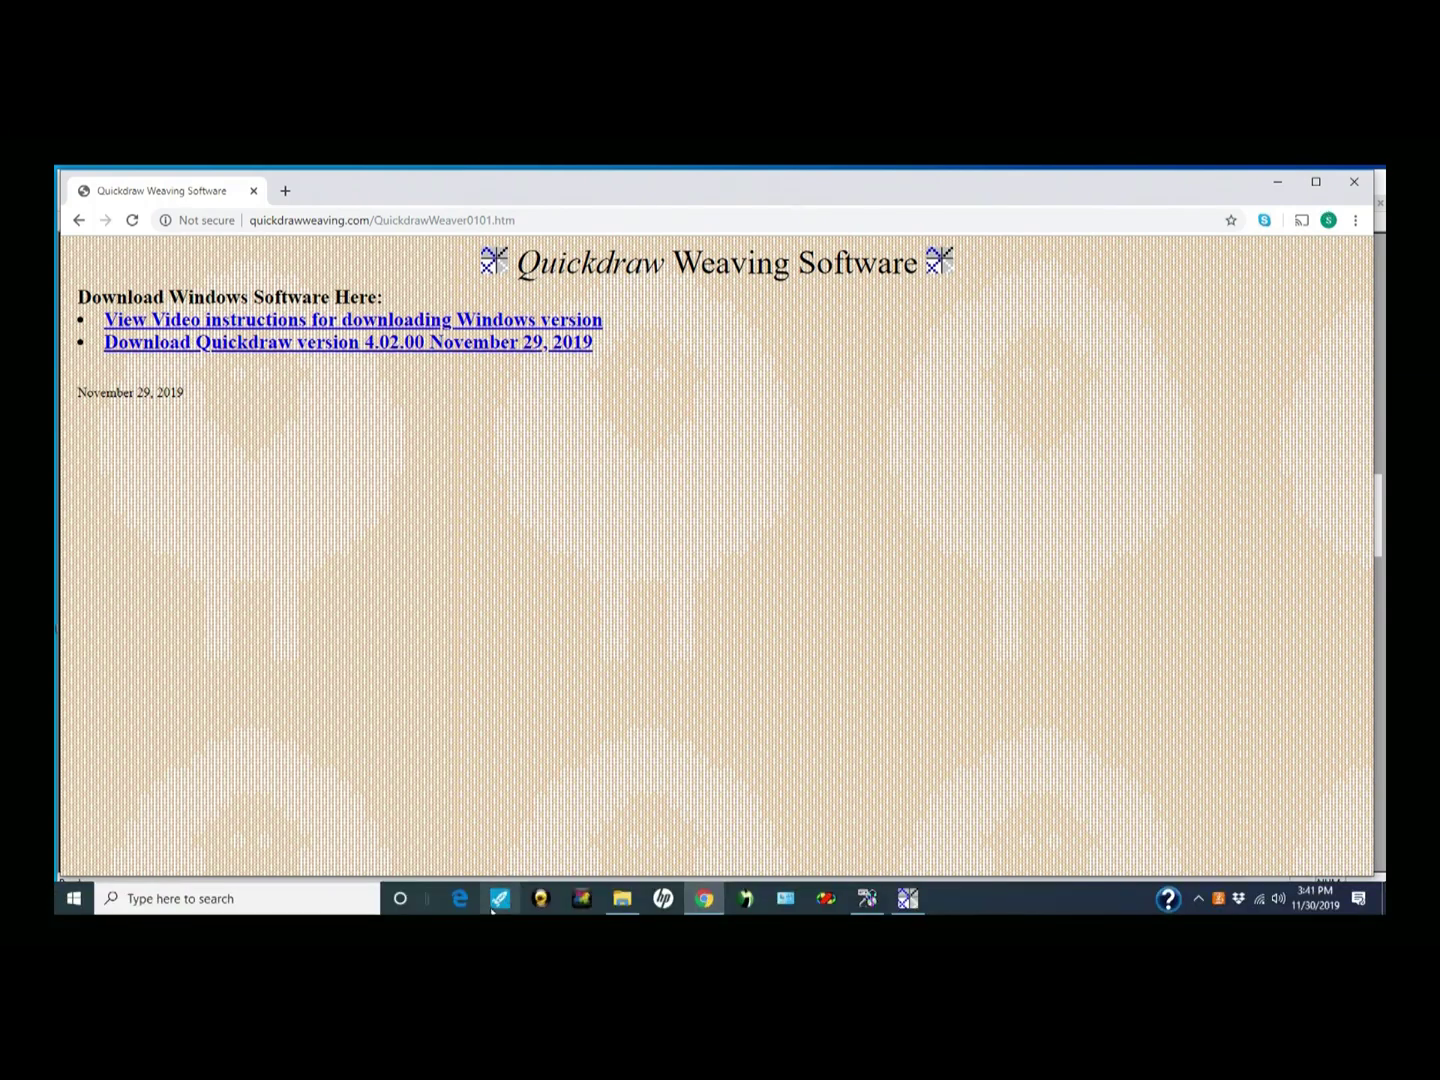
pyautogui.click(621, 898)
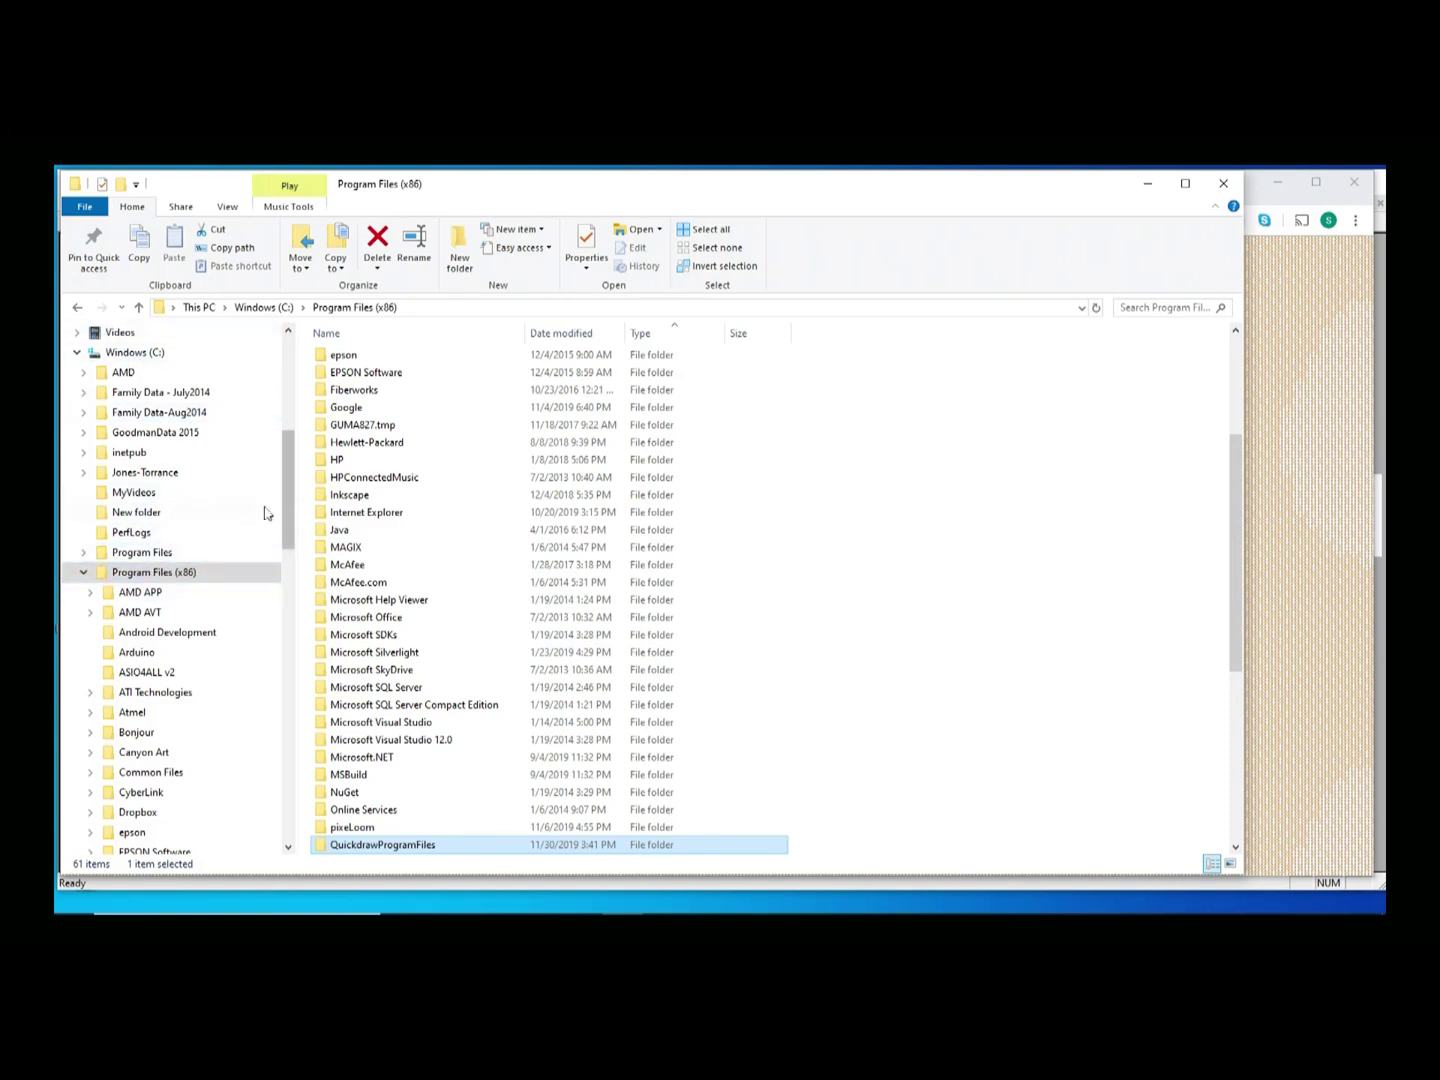
pyautogui.moveTo(289, 534); pyautogui.dragTo(280, 706)
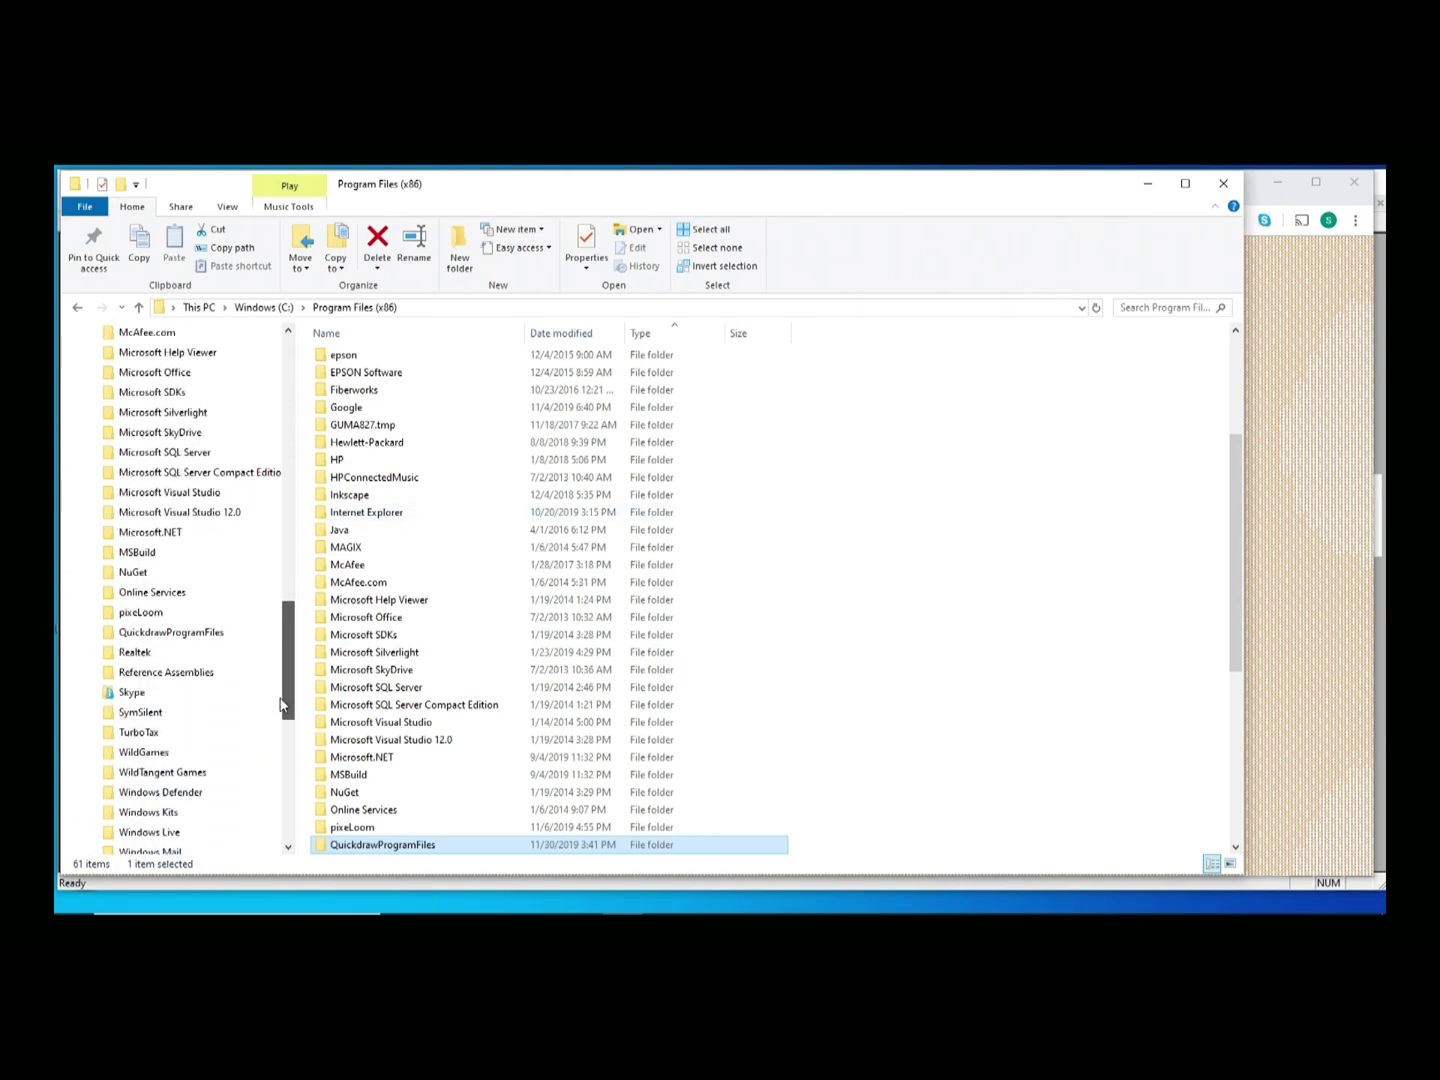
pyautogui.click(114, 636)
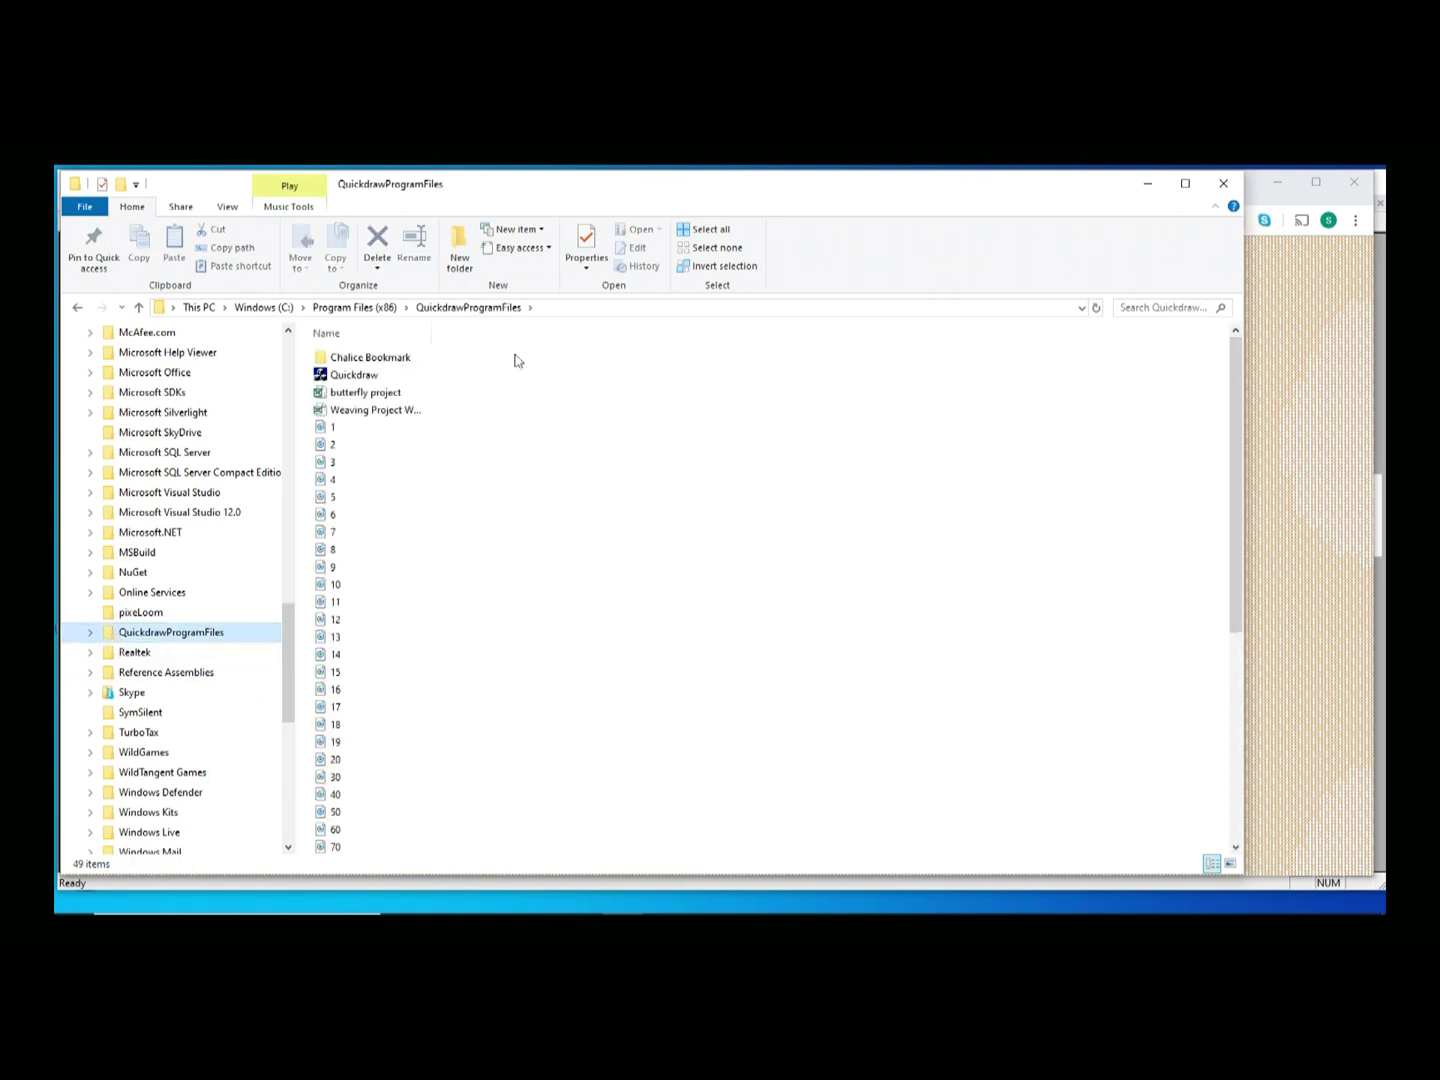
# - Add a Type column to the QuickdrawProgramFiles listing and sort the files by type
pyautogui.rightClick(650, 316)
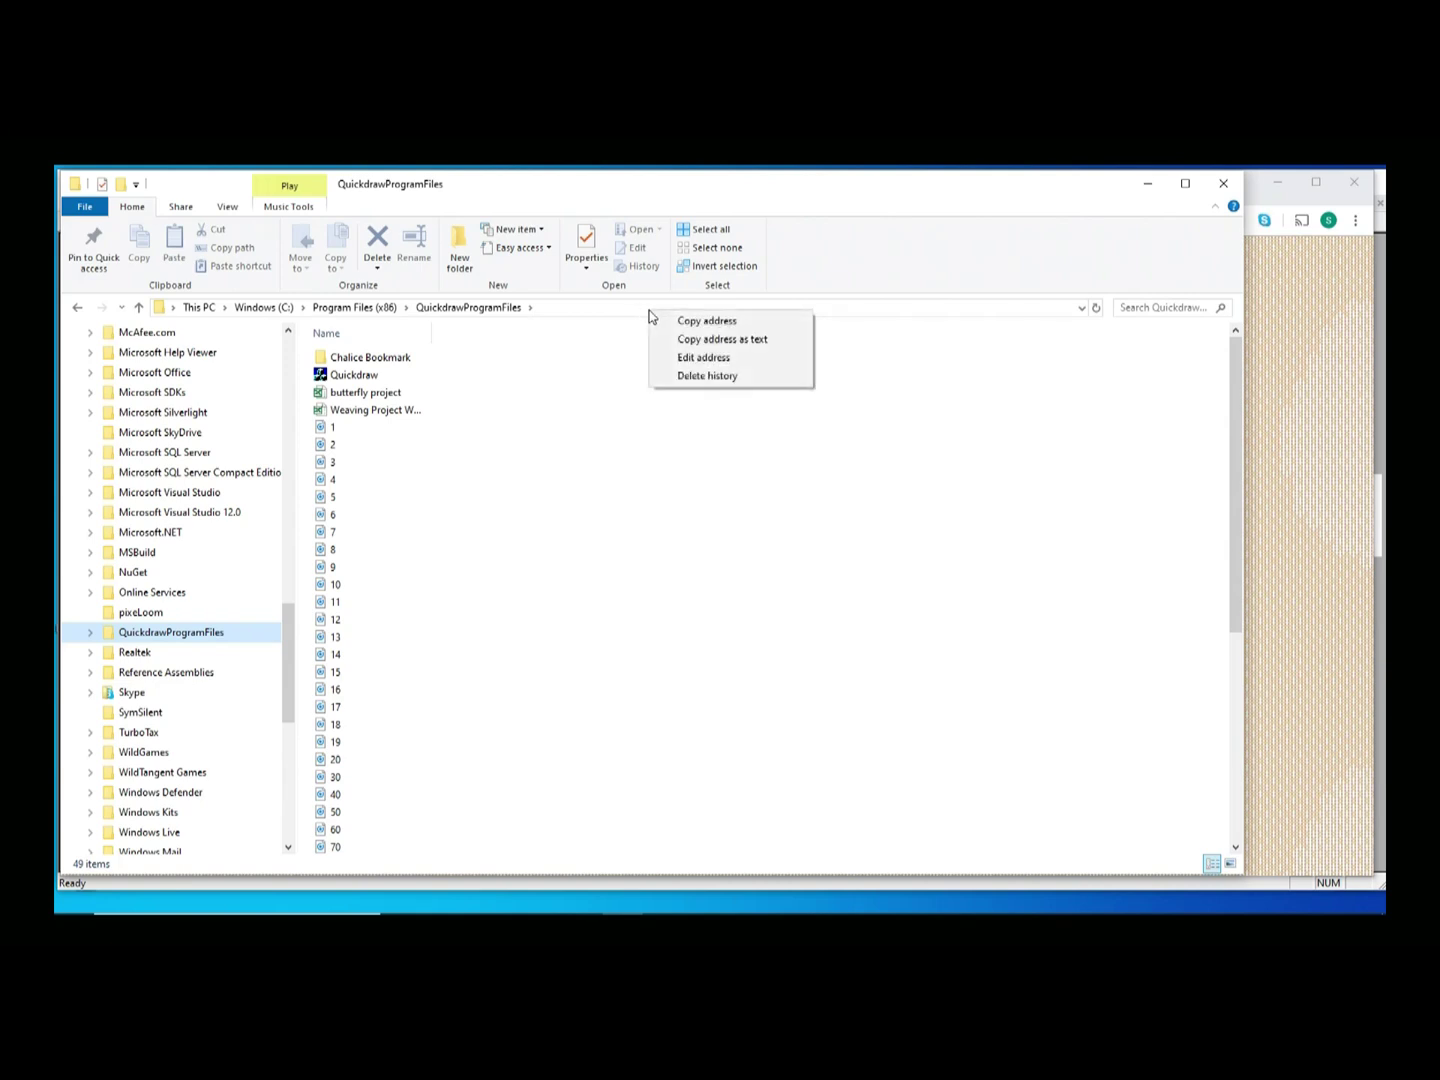
pyautogui.rightClick(862, 337)
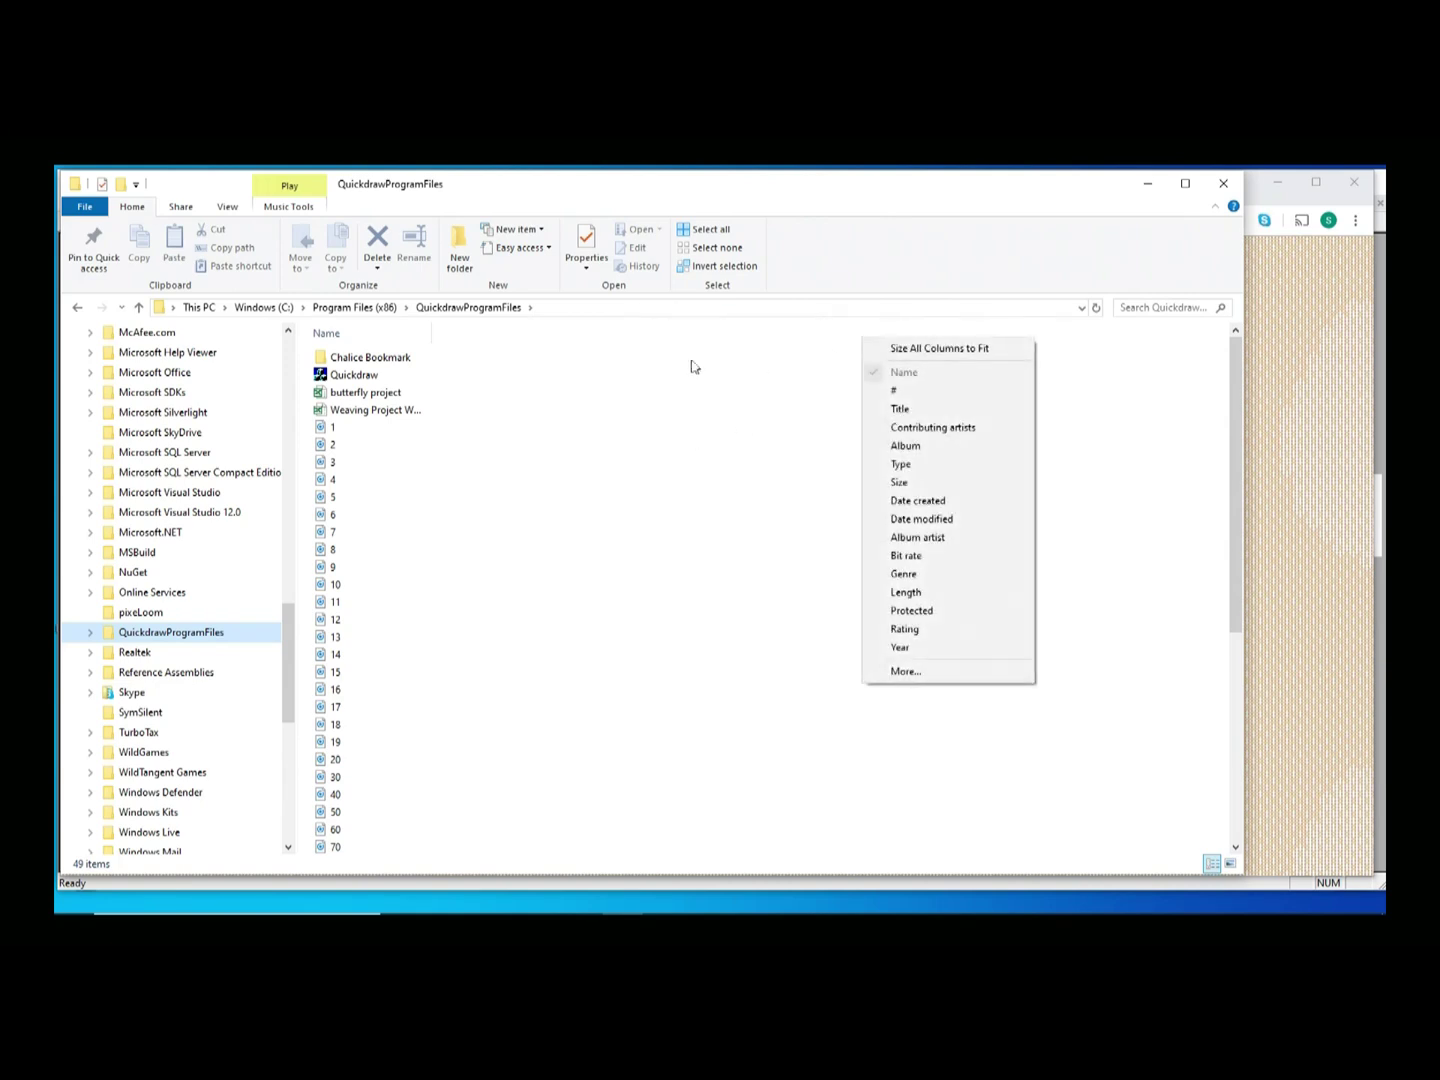
pyautogui.rightClick(459, 334)
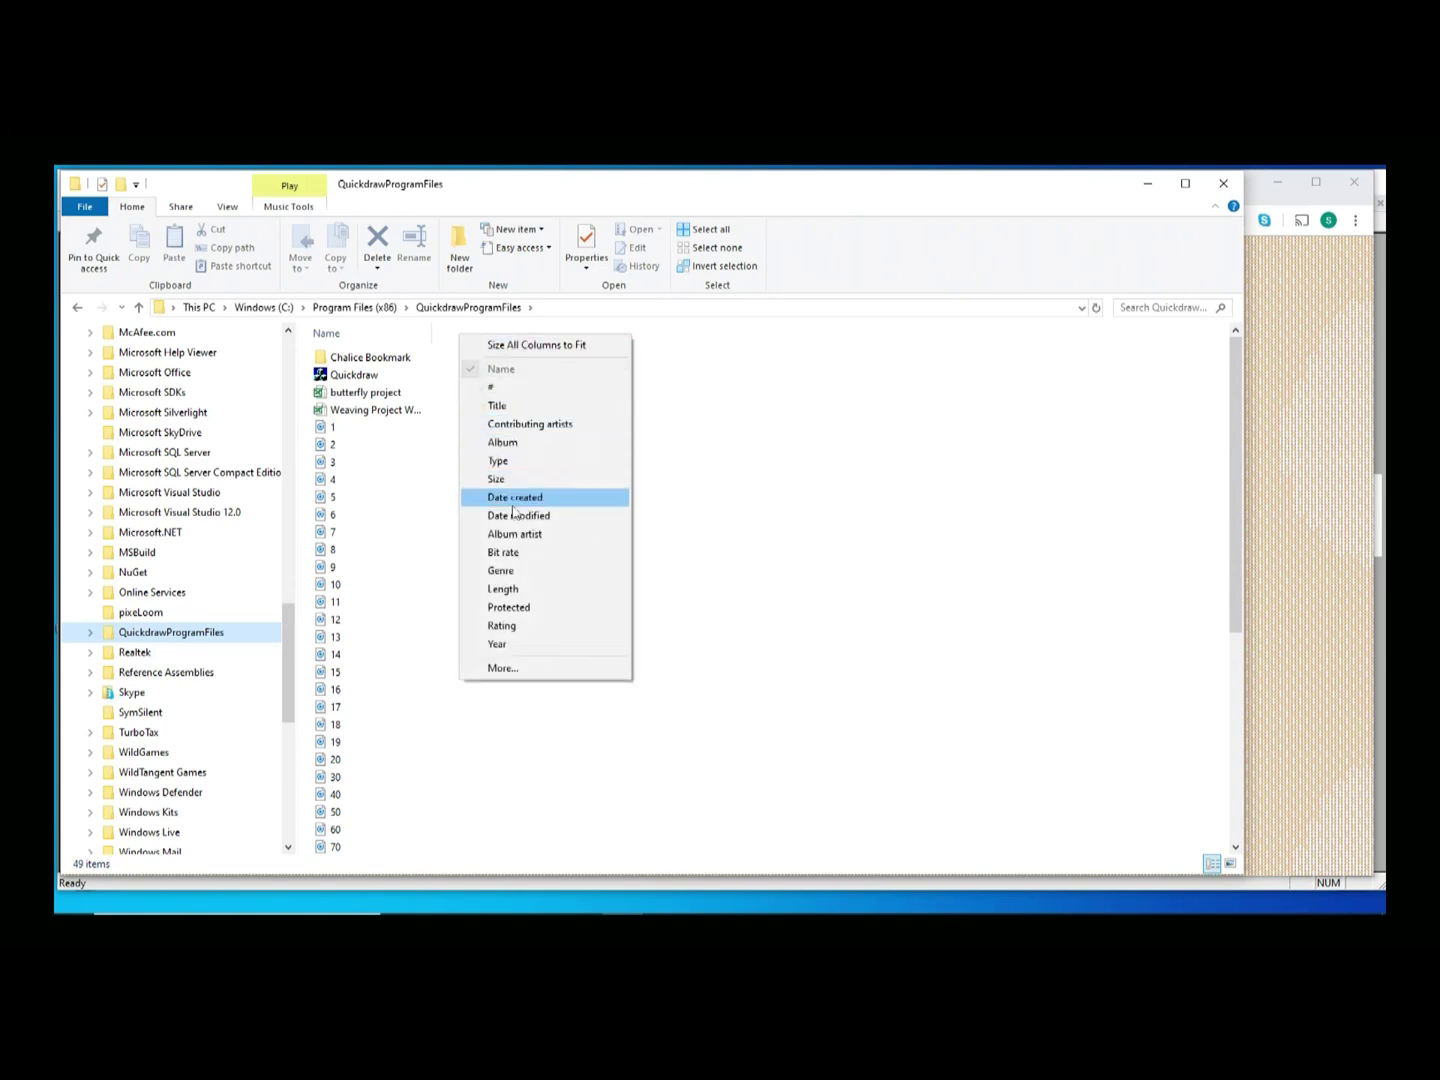
pyautogui.click(527, 670)
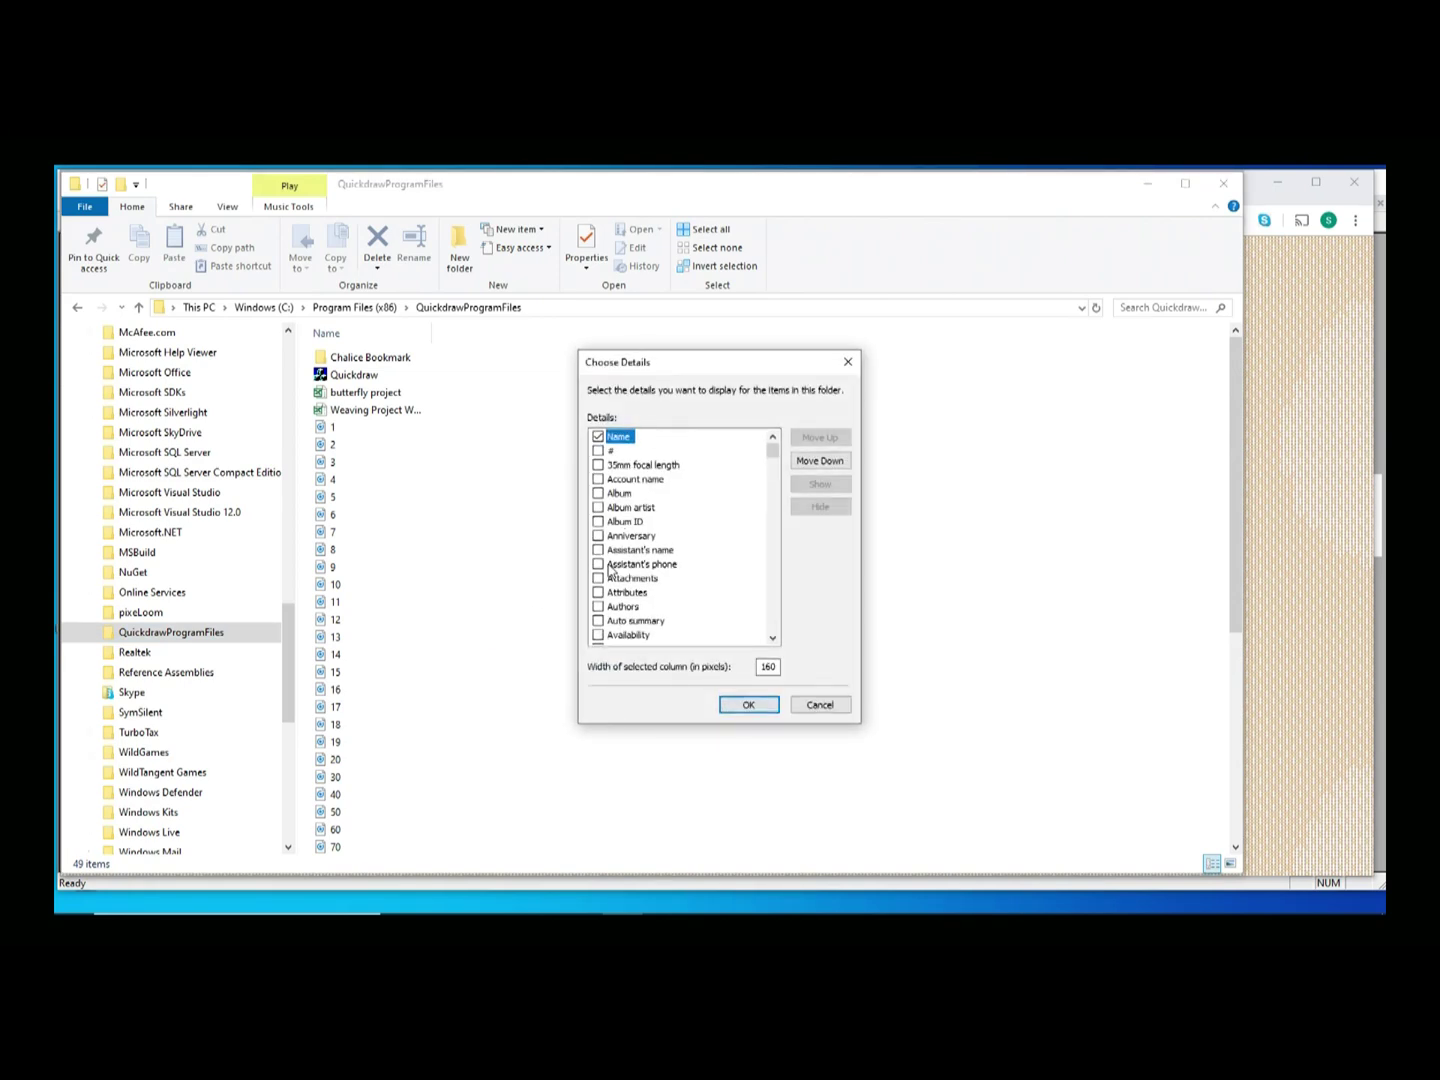
pyautogui.press('d')
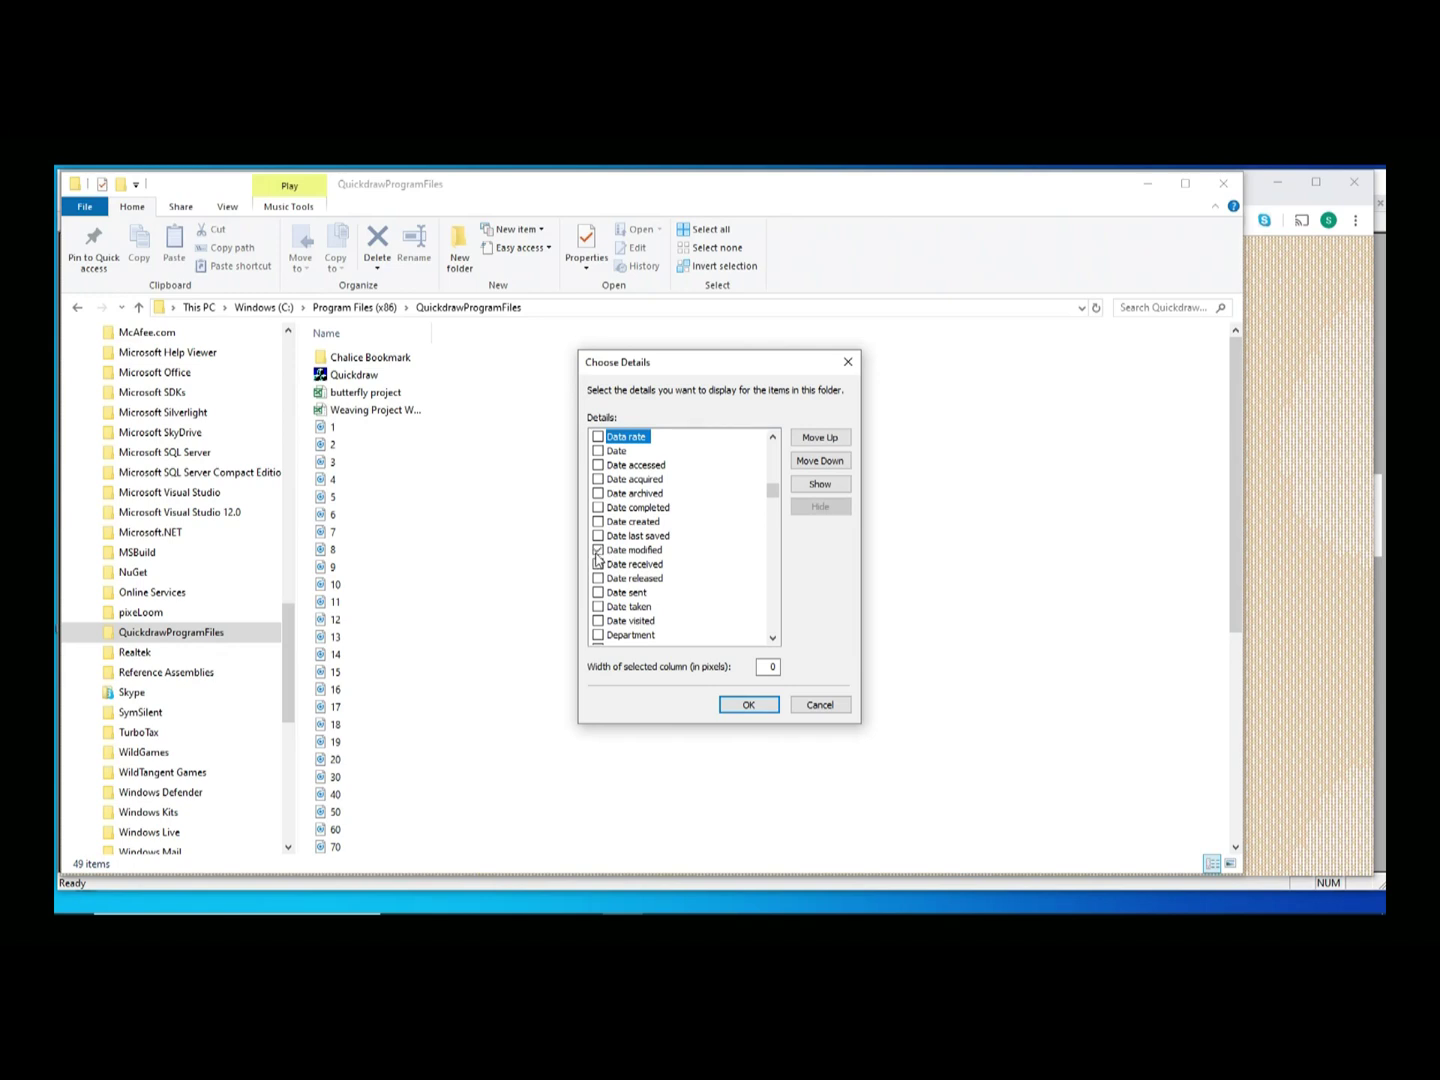
pyautogui.press('t')
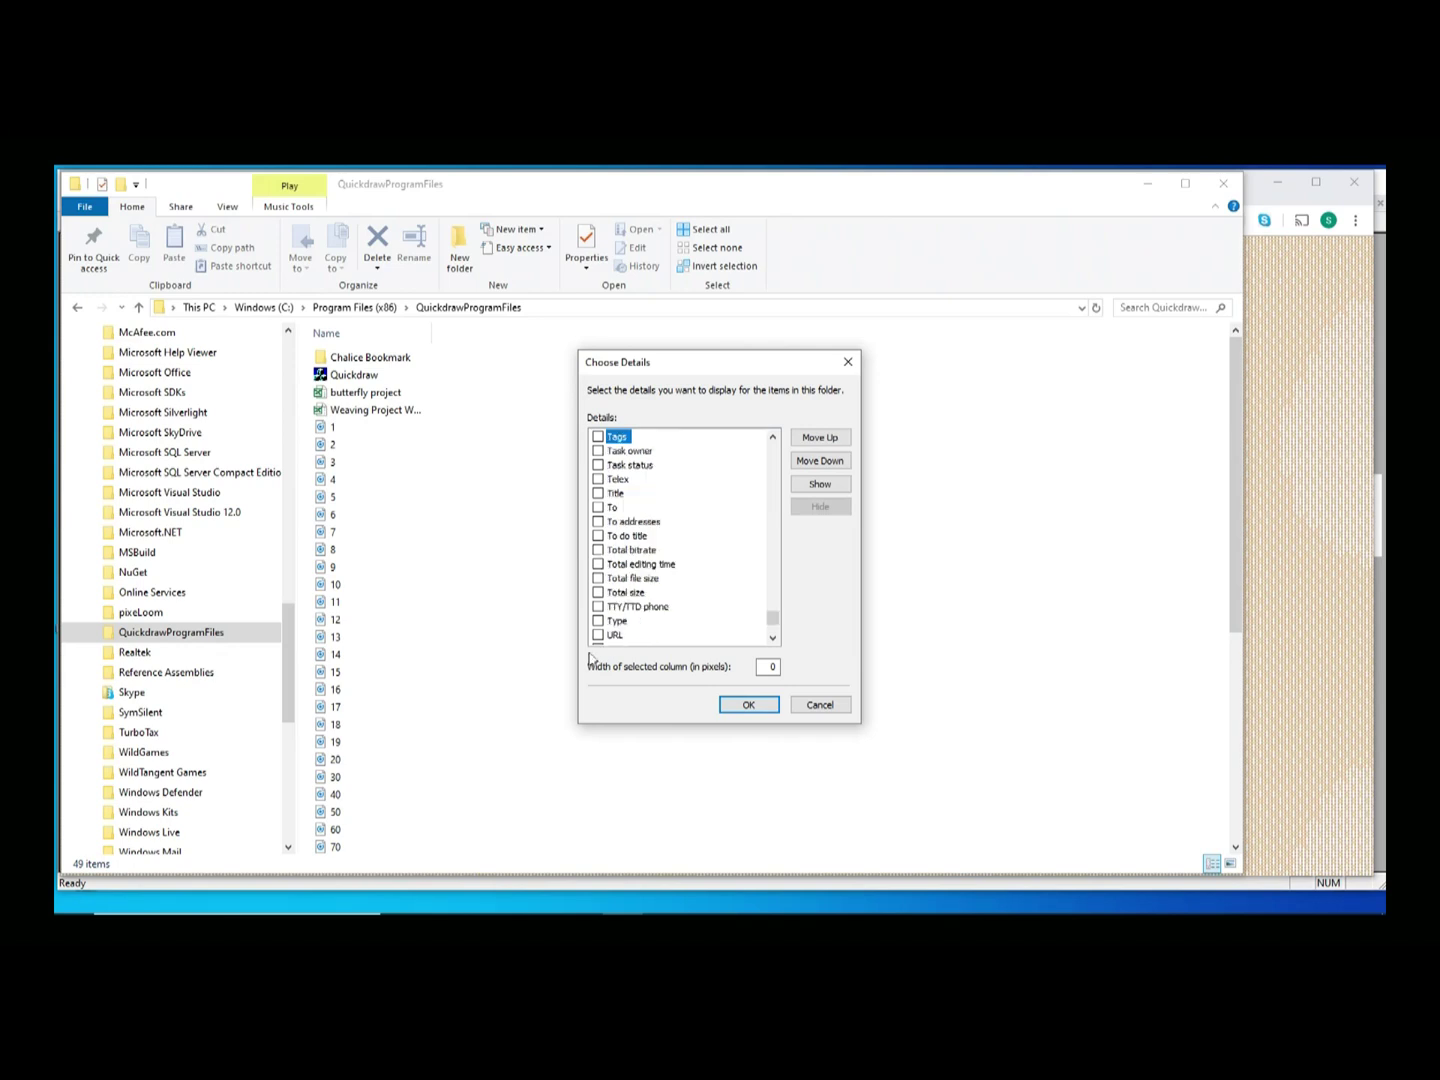
pyautogui.click(597, 621)
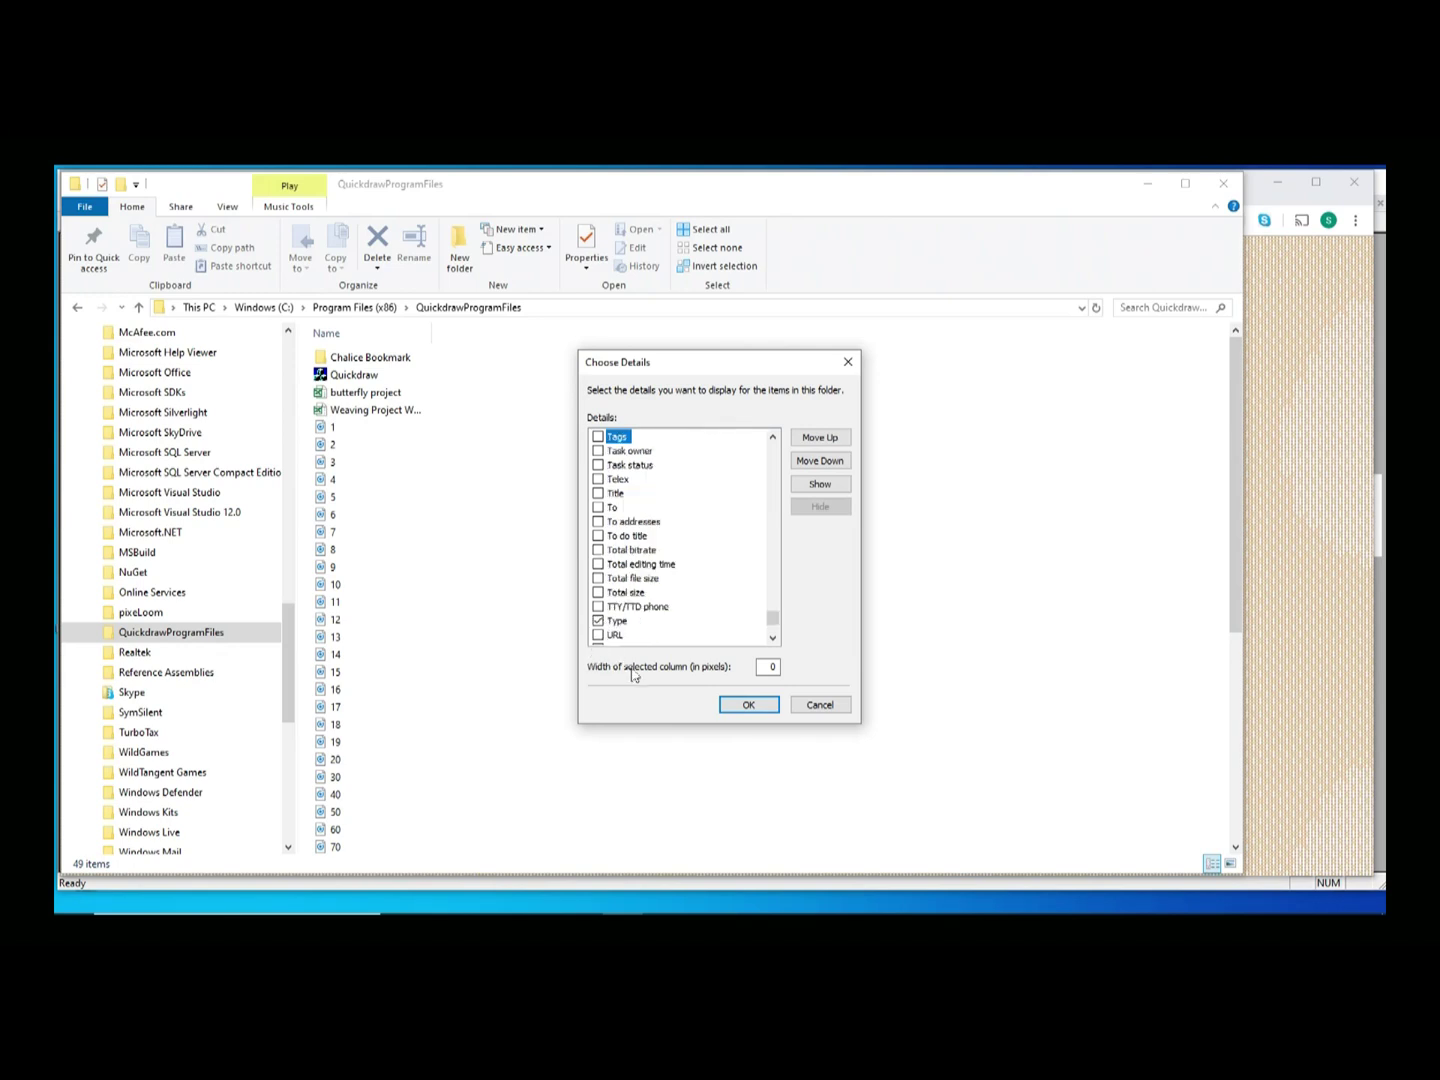
pyautogui.click(725, 706)
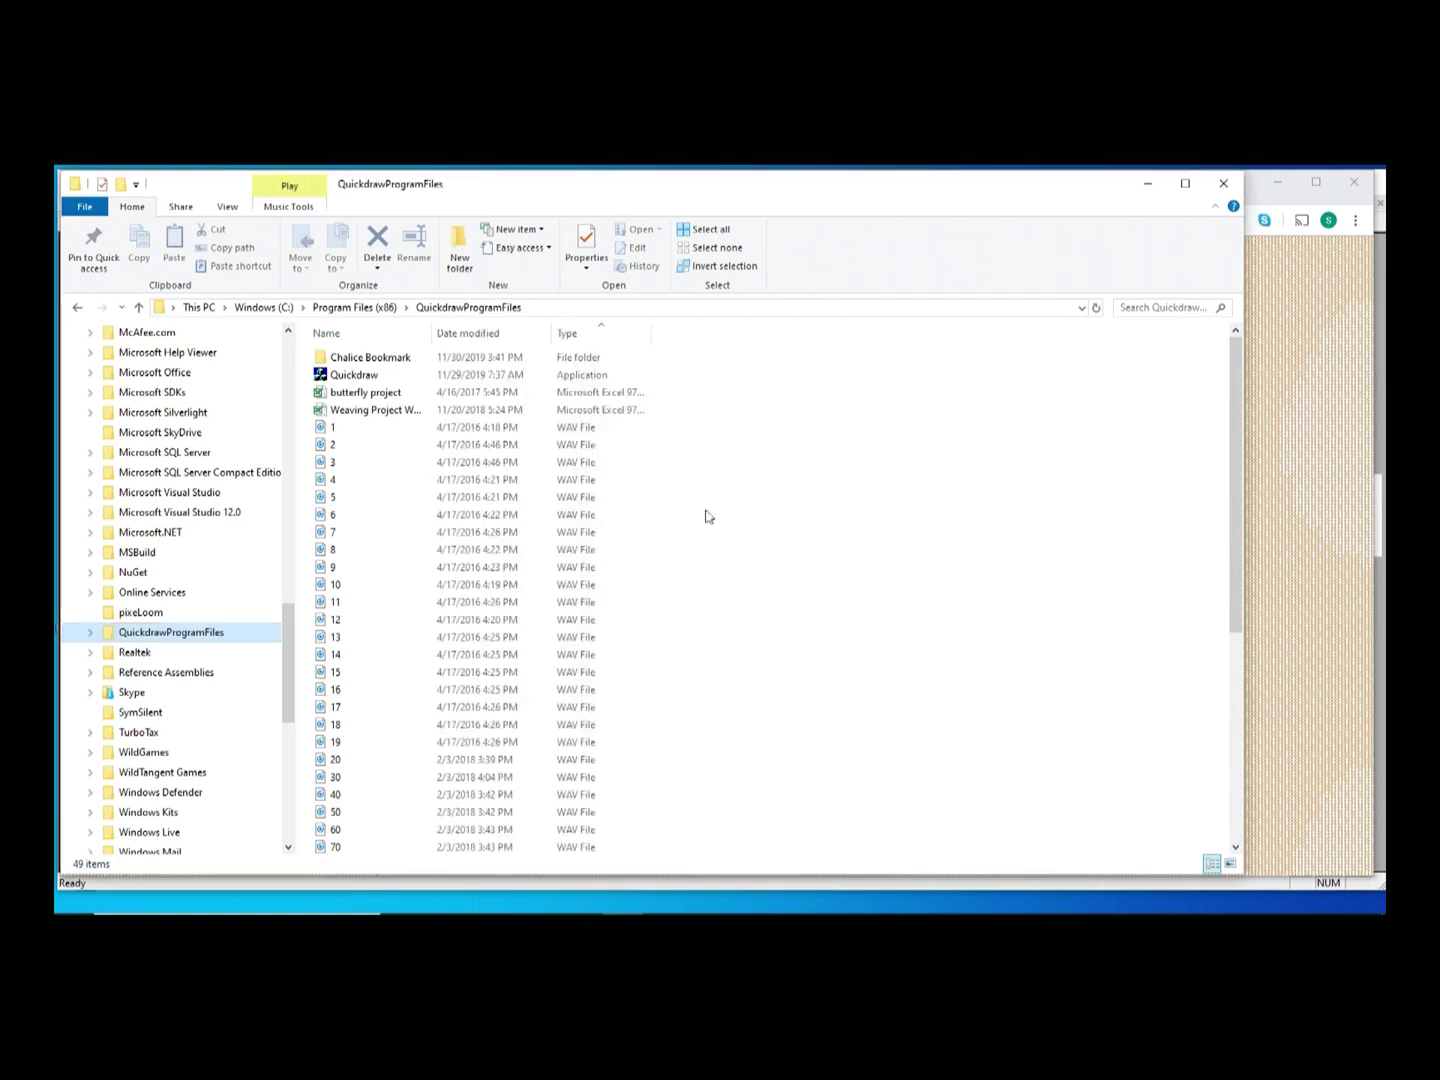
pyautogui.click(588, 334)
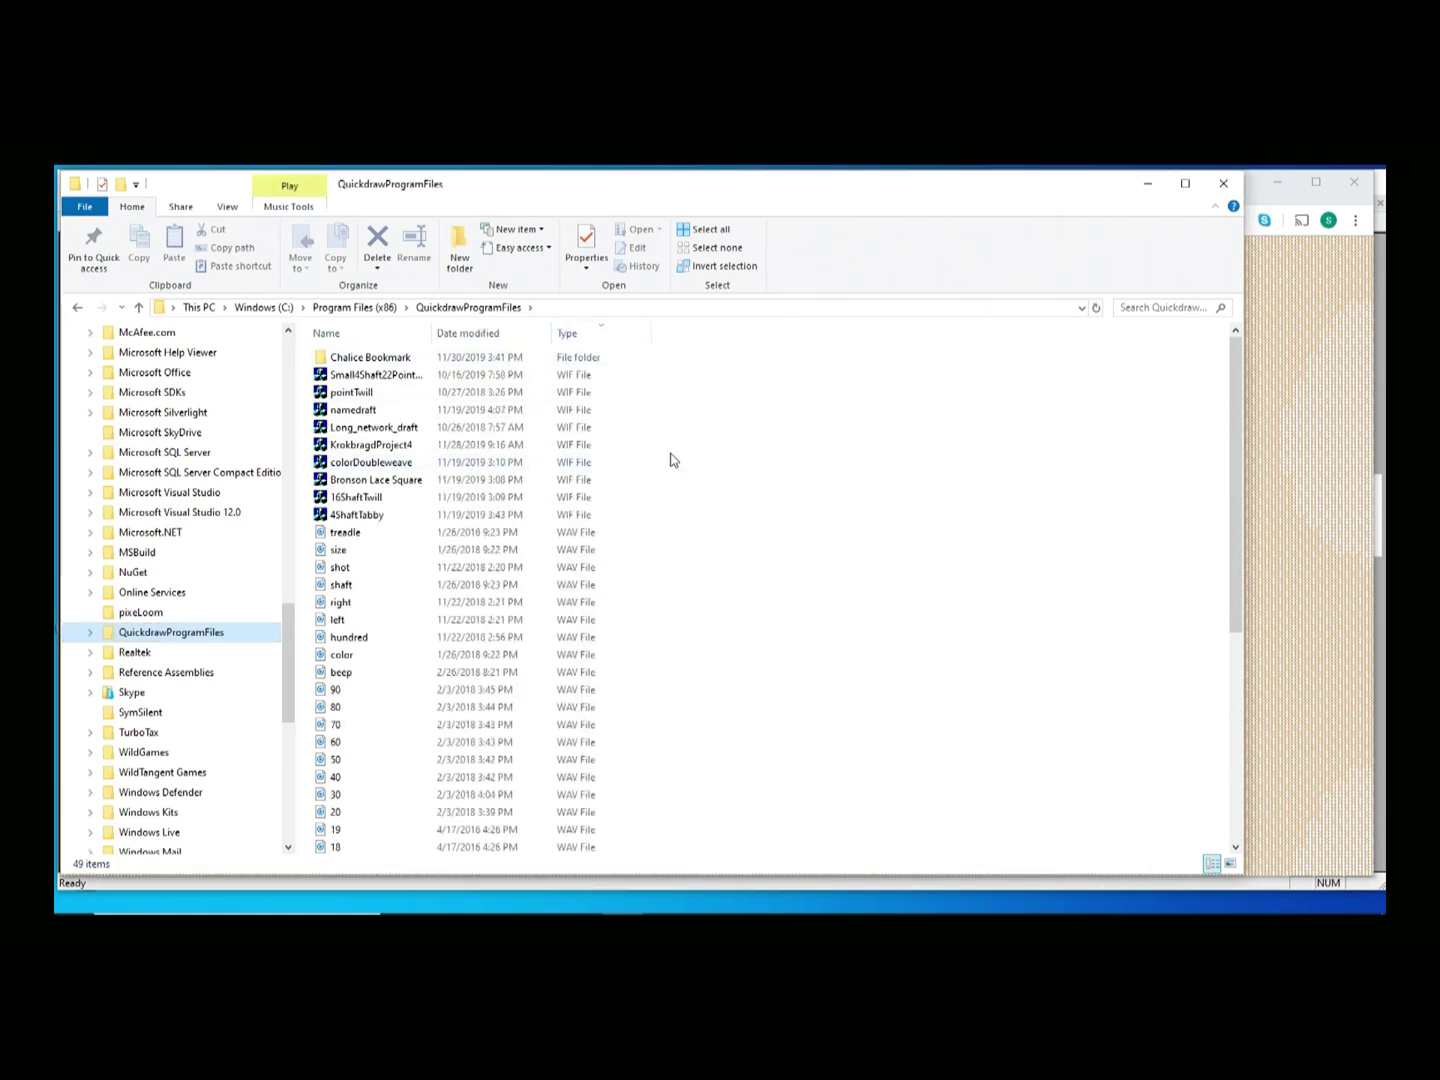
pyautogui.click(577, 340)
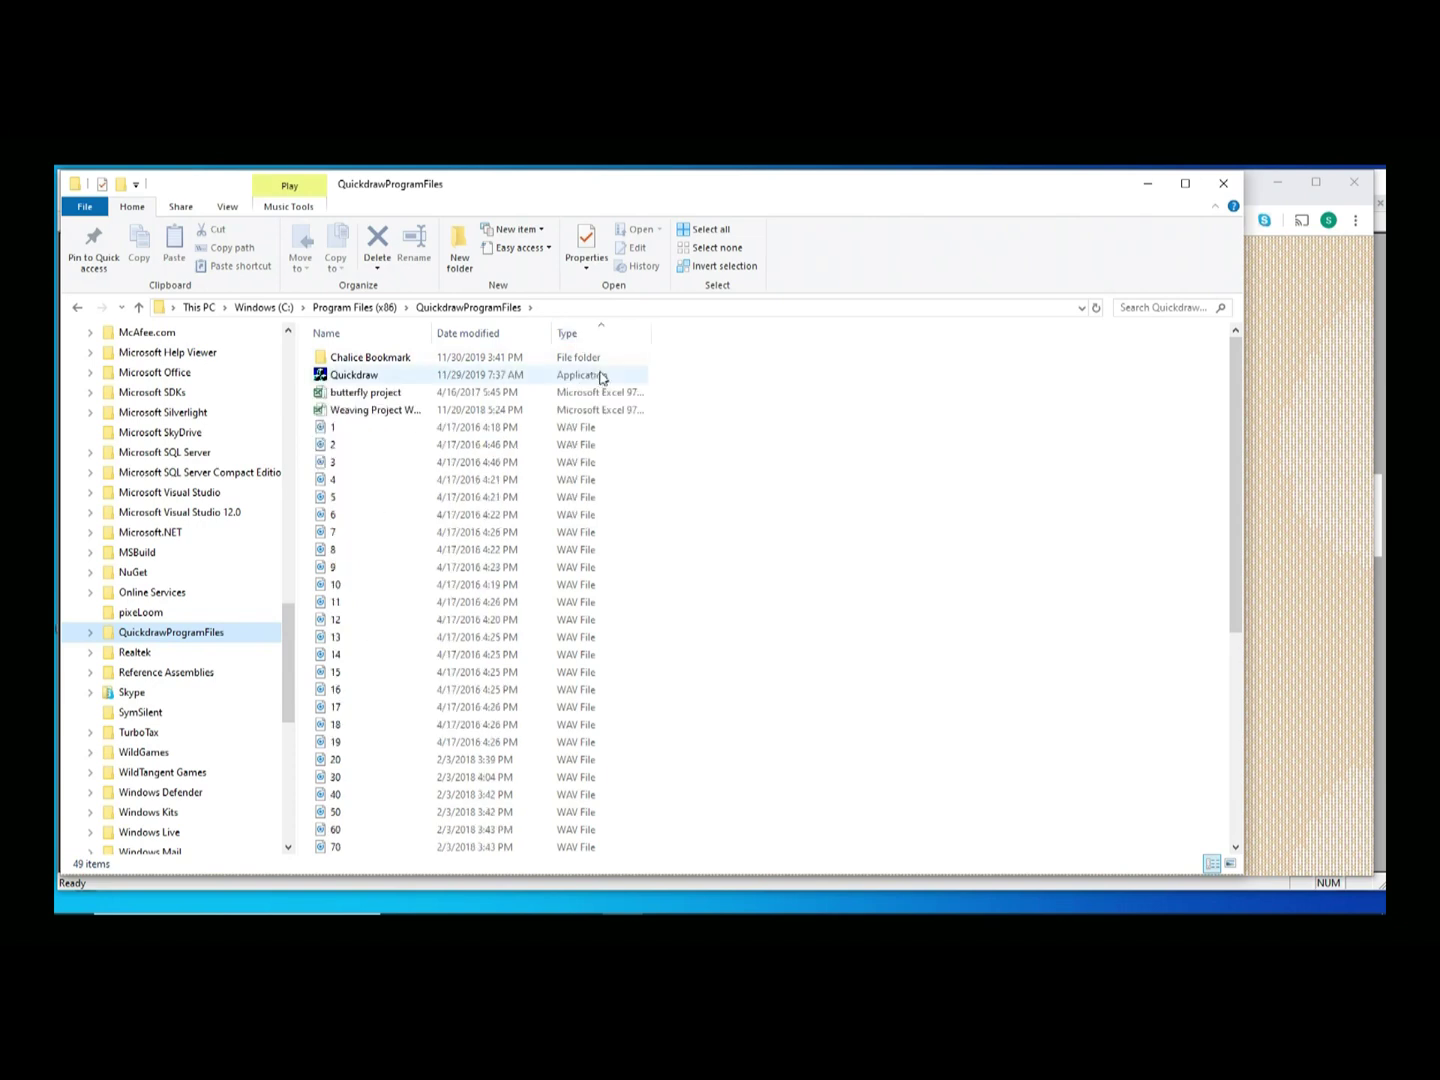
# - Create a desktop shortcut to the Quickdraw application
pyautogui.click(352, 381)
pyautogui.rightClick(353, 380)
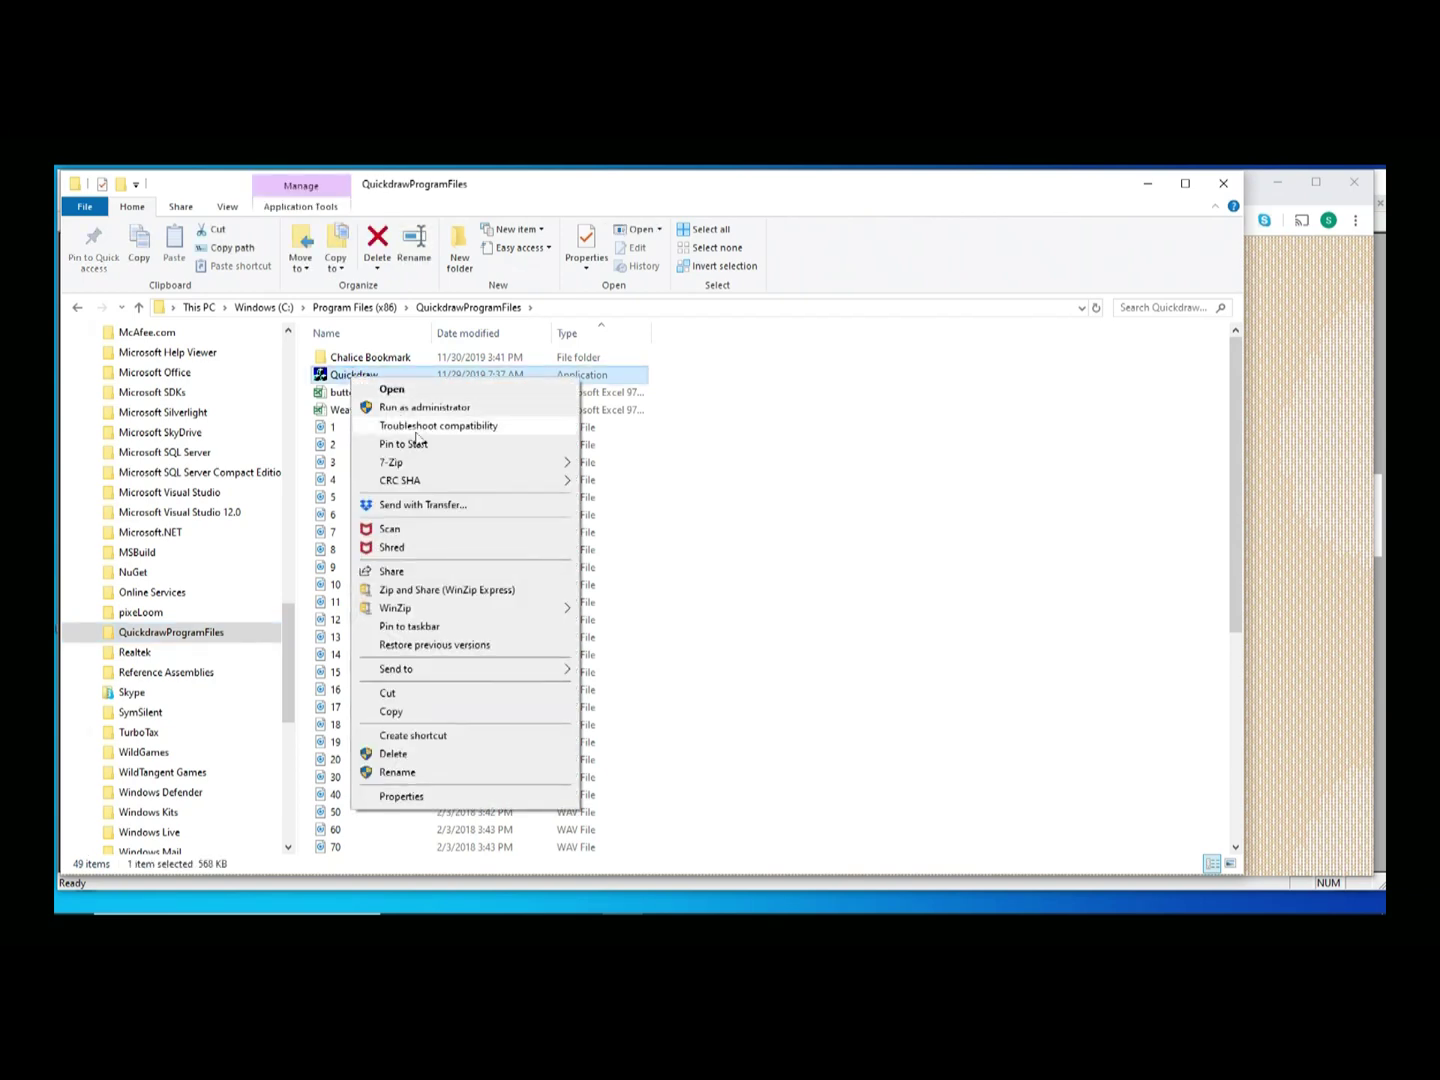
pyautogui.click(456, 738)
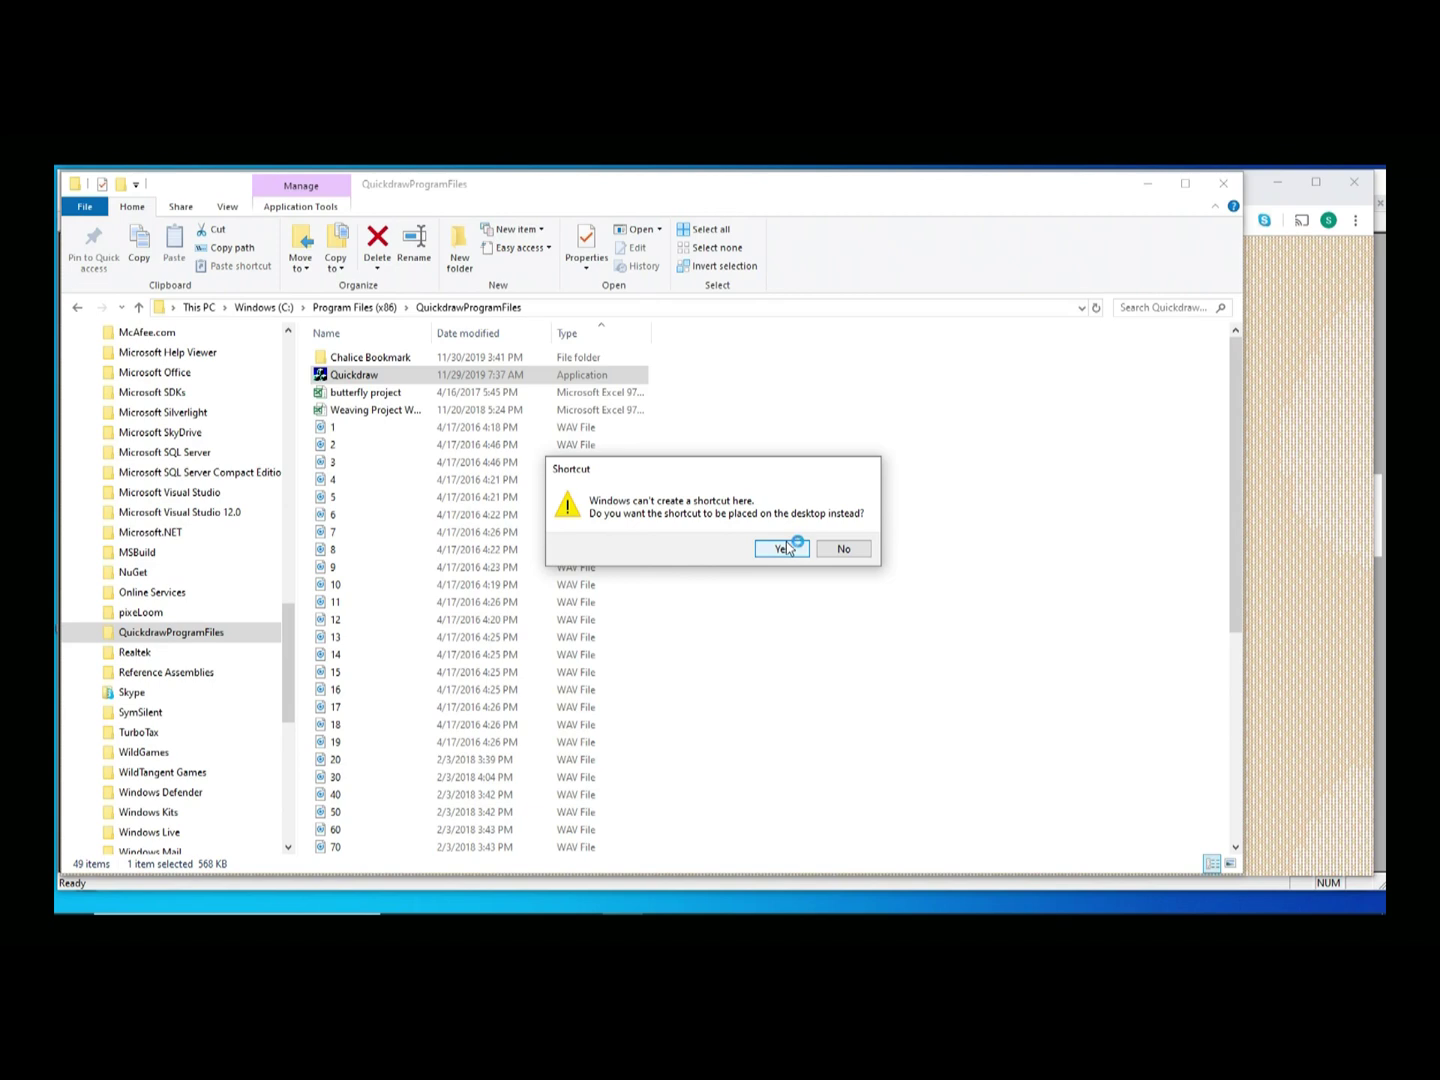
pyautogui.click(793, 552)
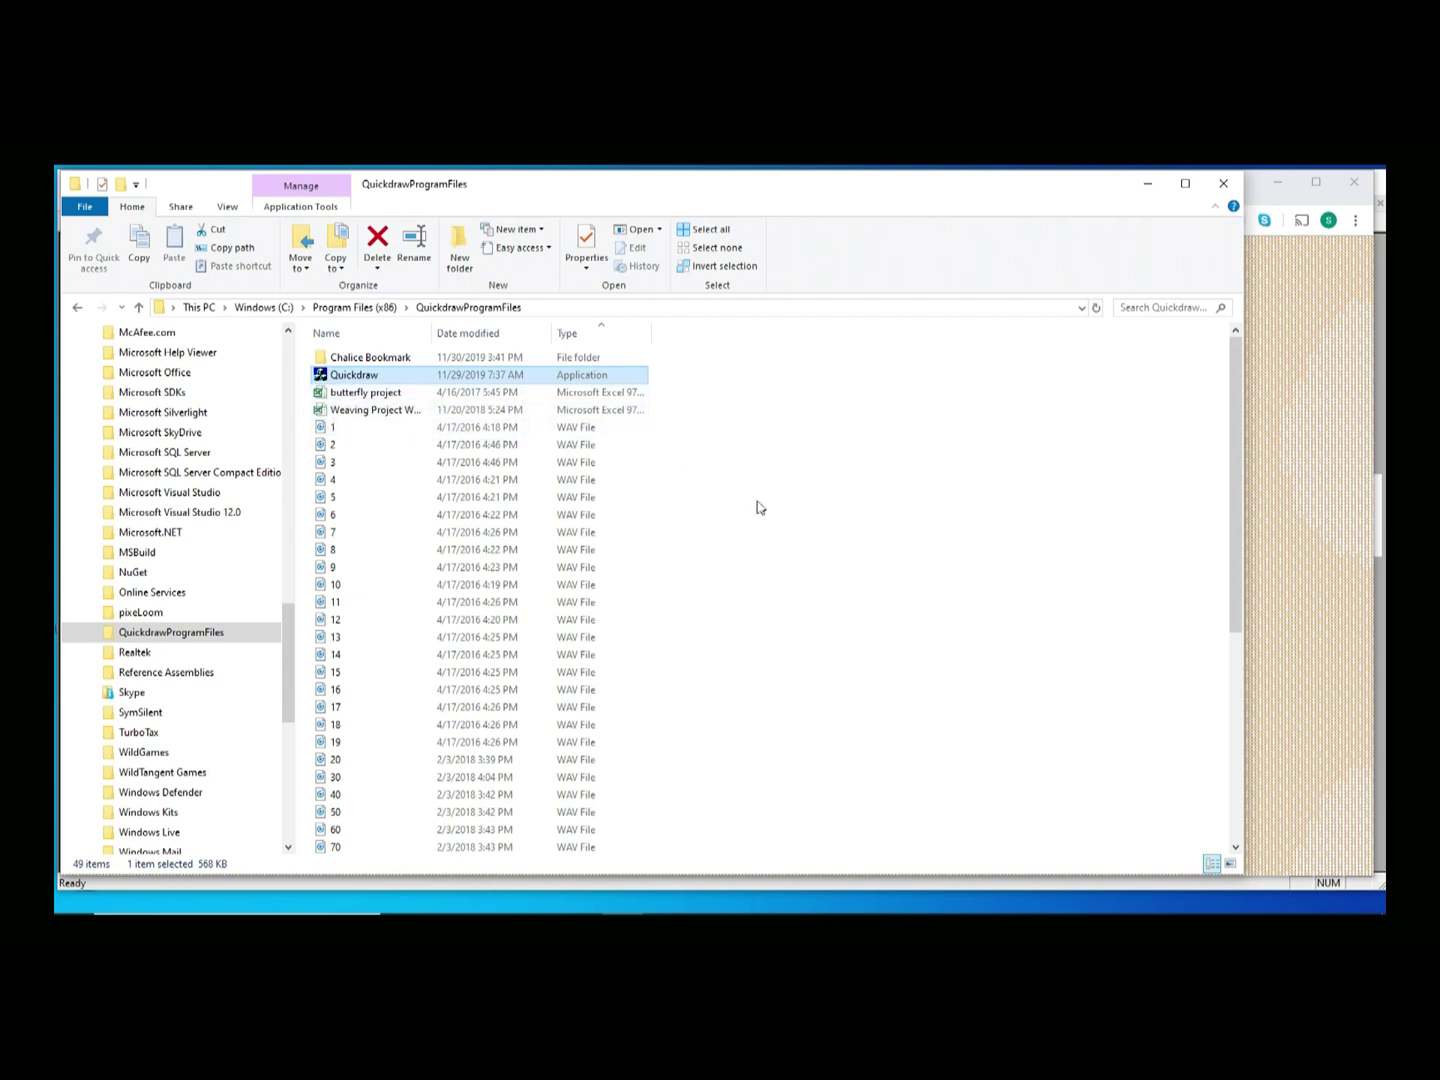
# - Scroll down to the nine WIF pattern files and select only 4ShaftTabby
pyautogui.click(667, 433)
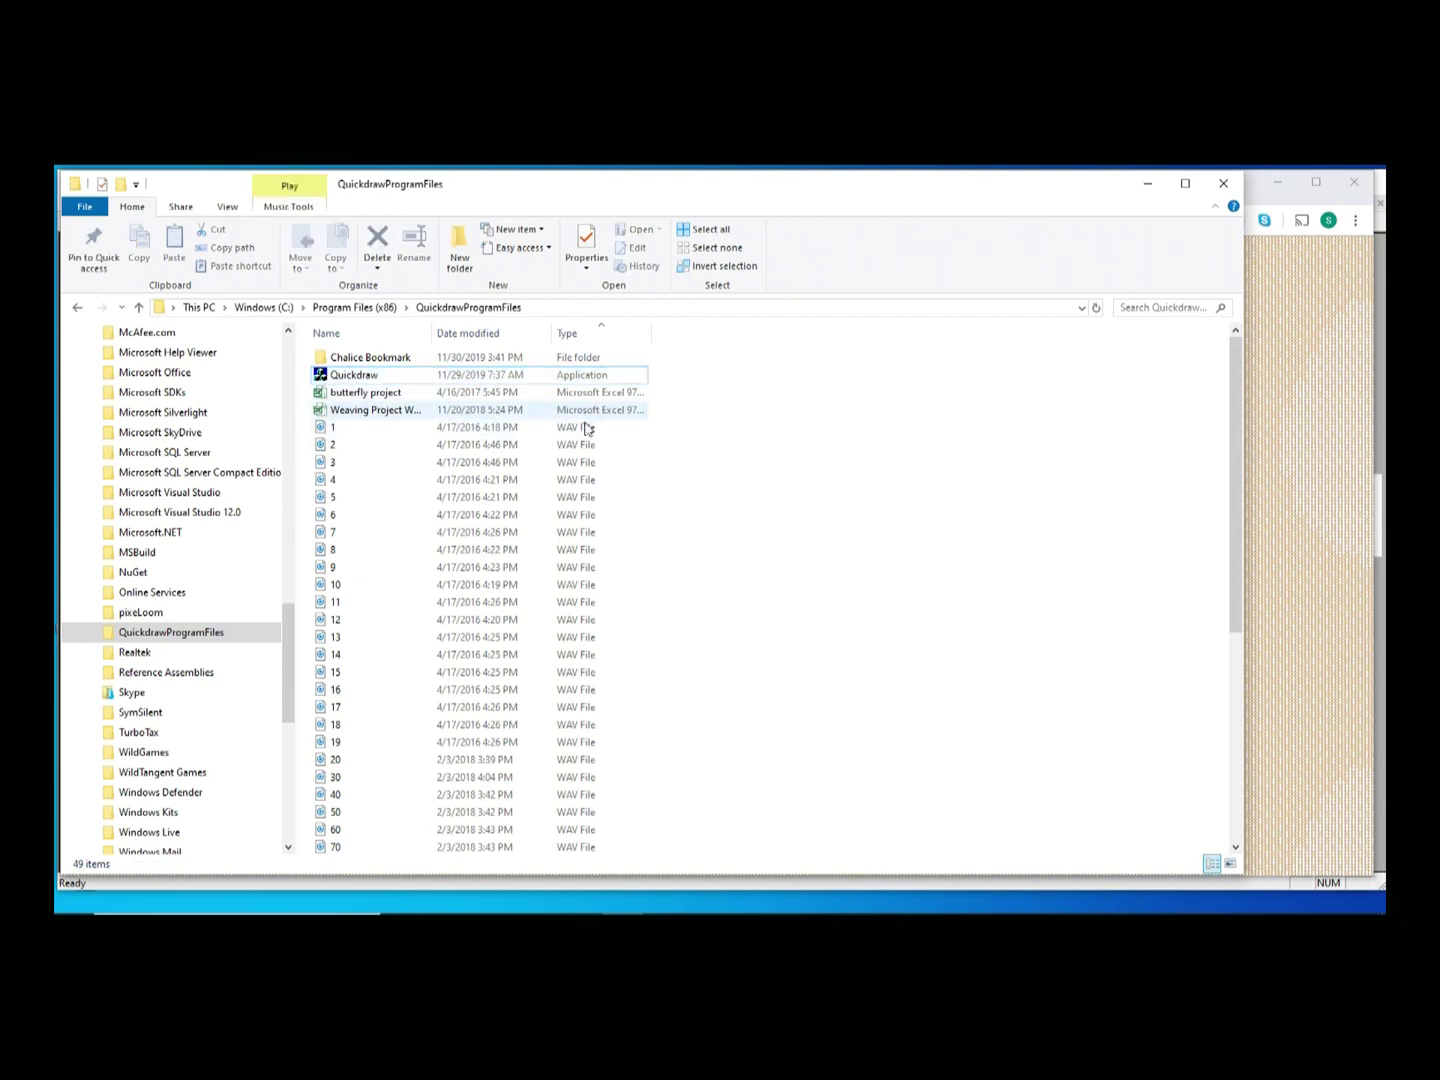
pyautogui.scroll(-7, 653, 464)
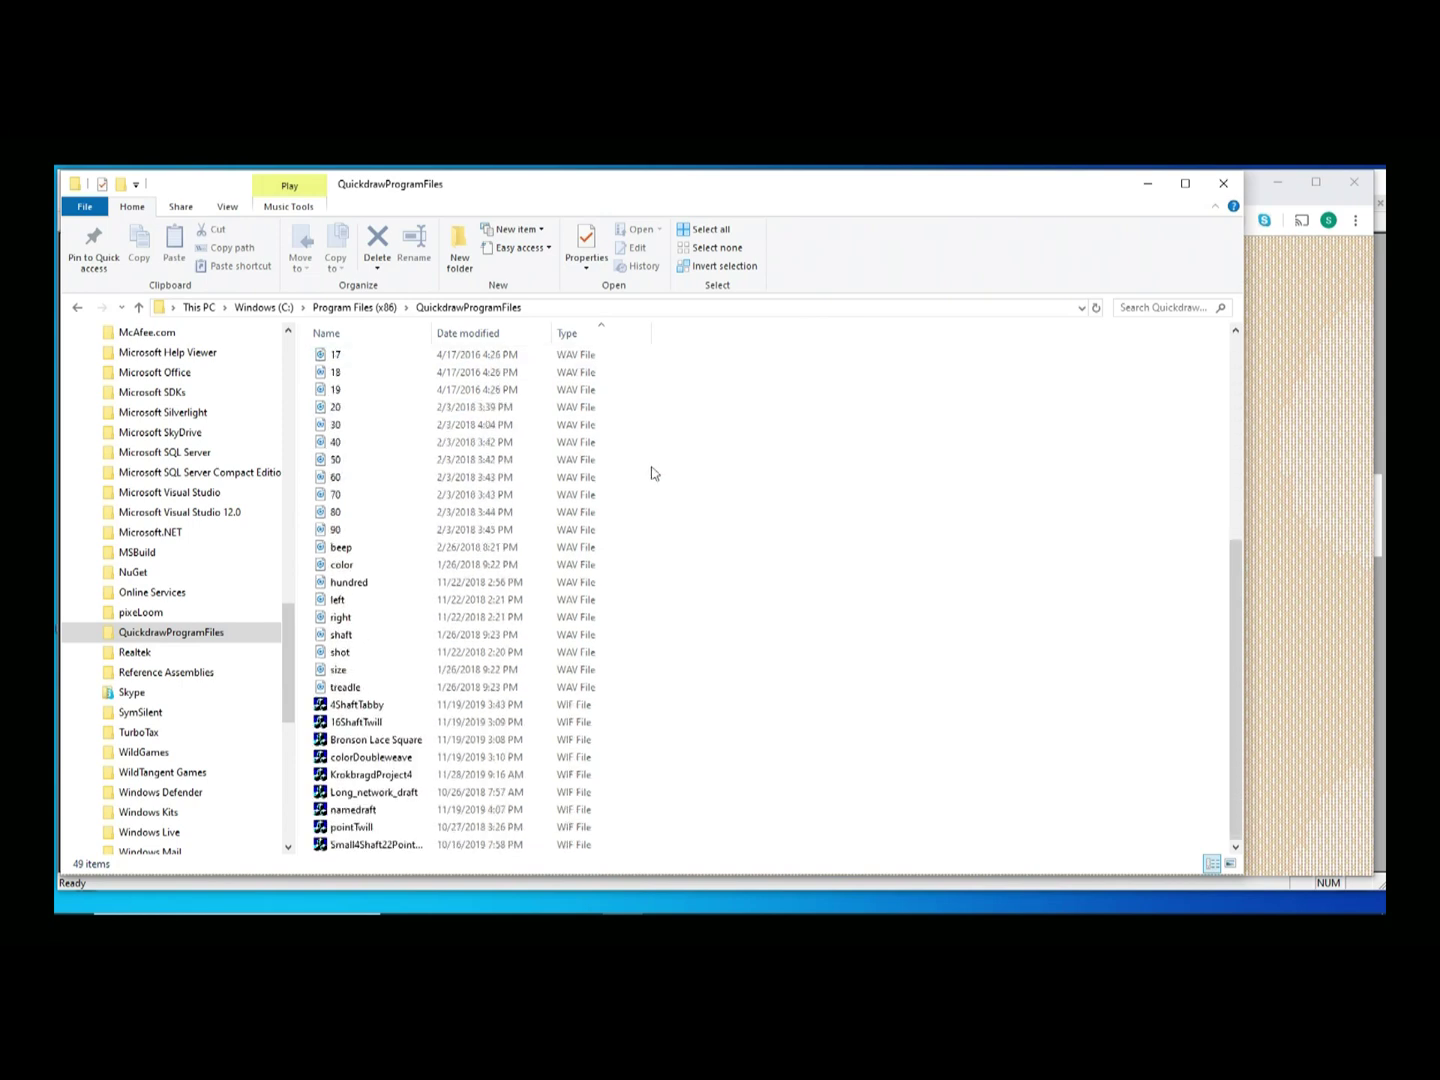
pyautogui.click(617, 711)
pyautogui.moveTo(617, 715); pyautogui.dragTo(631, 865)
pyautogui.scroll(7, 673, 485)
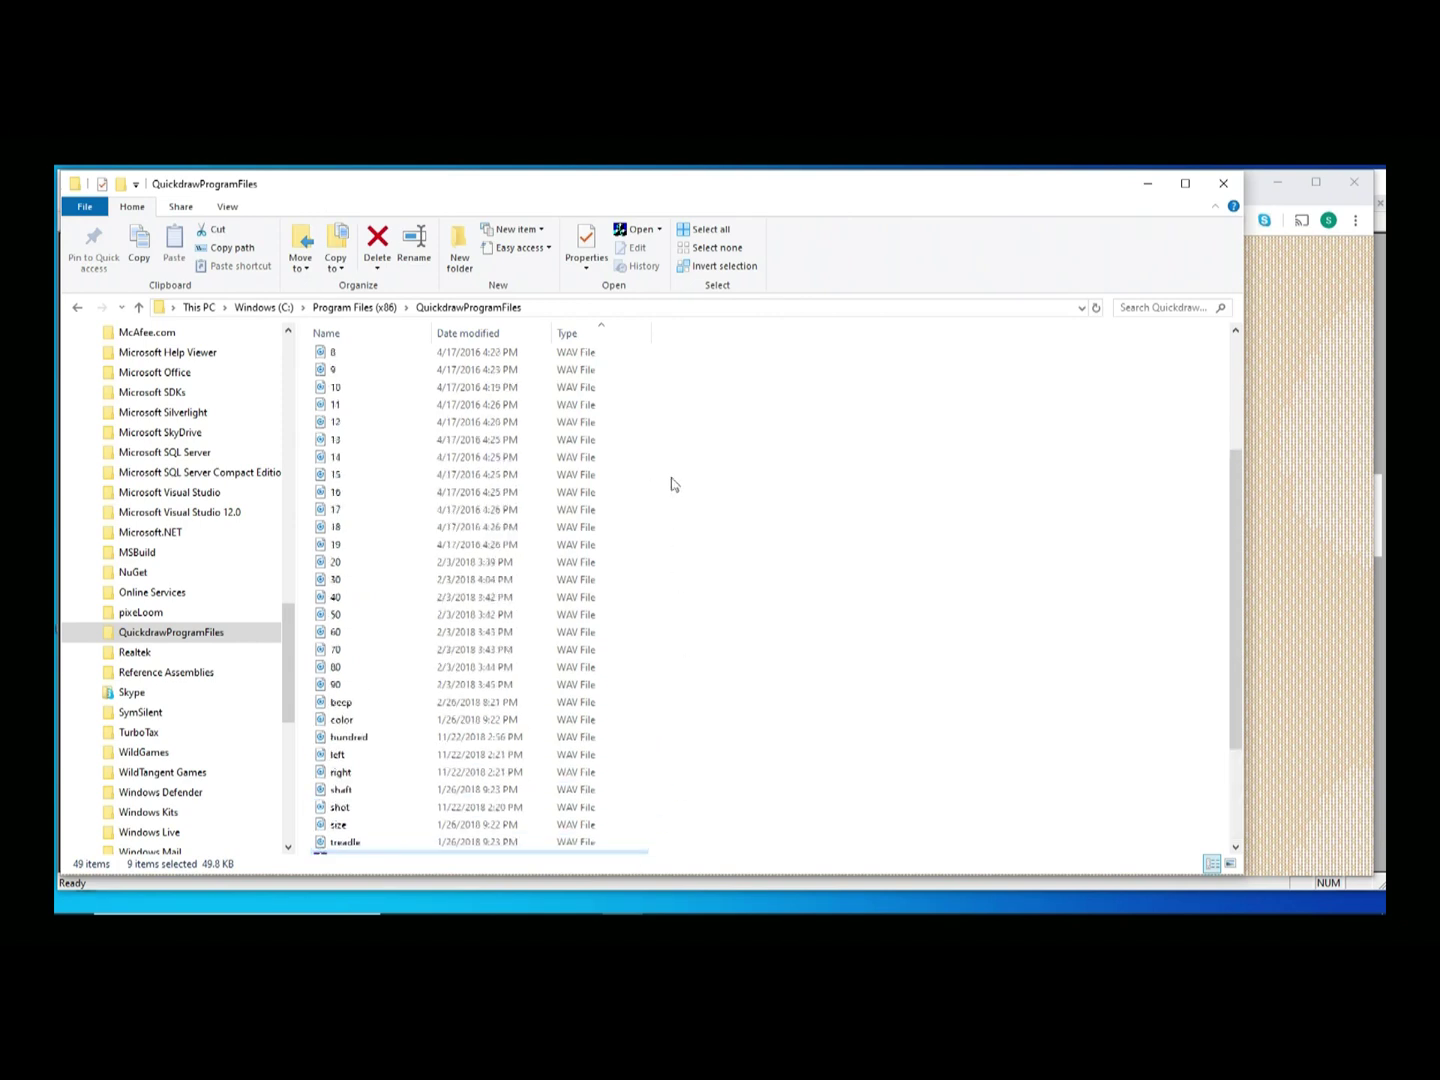
pyautogui.scroll(-7, 673, 485)
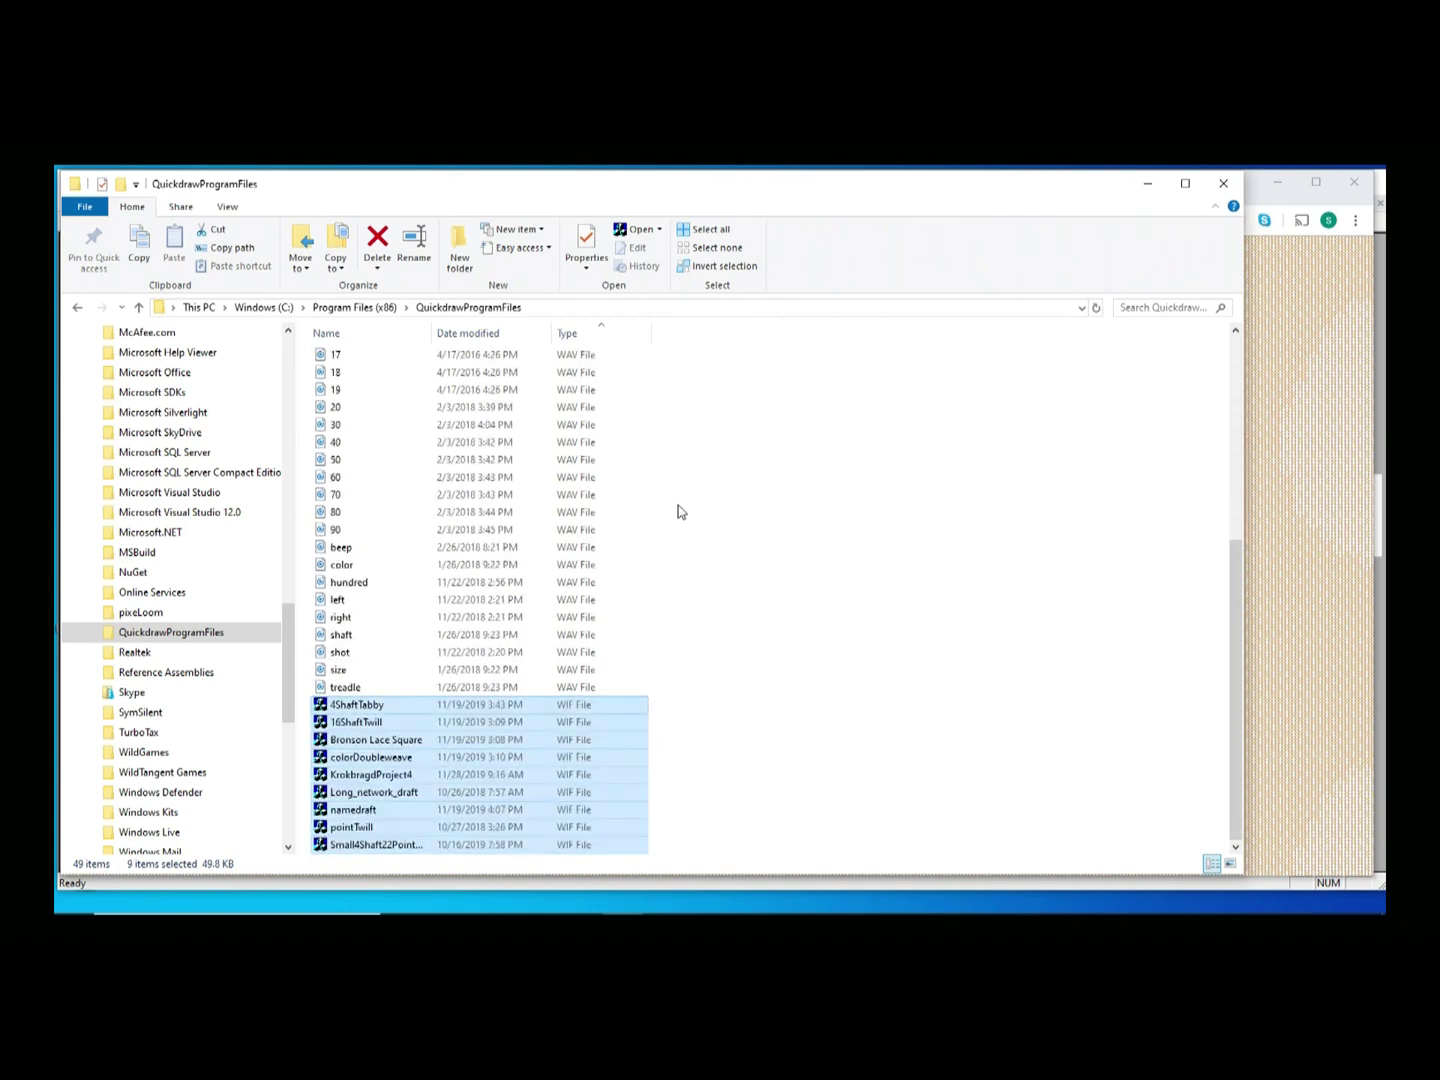
pyautogui.click(772, 656)
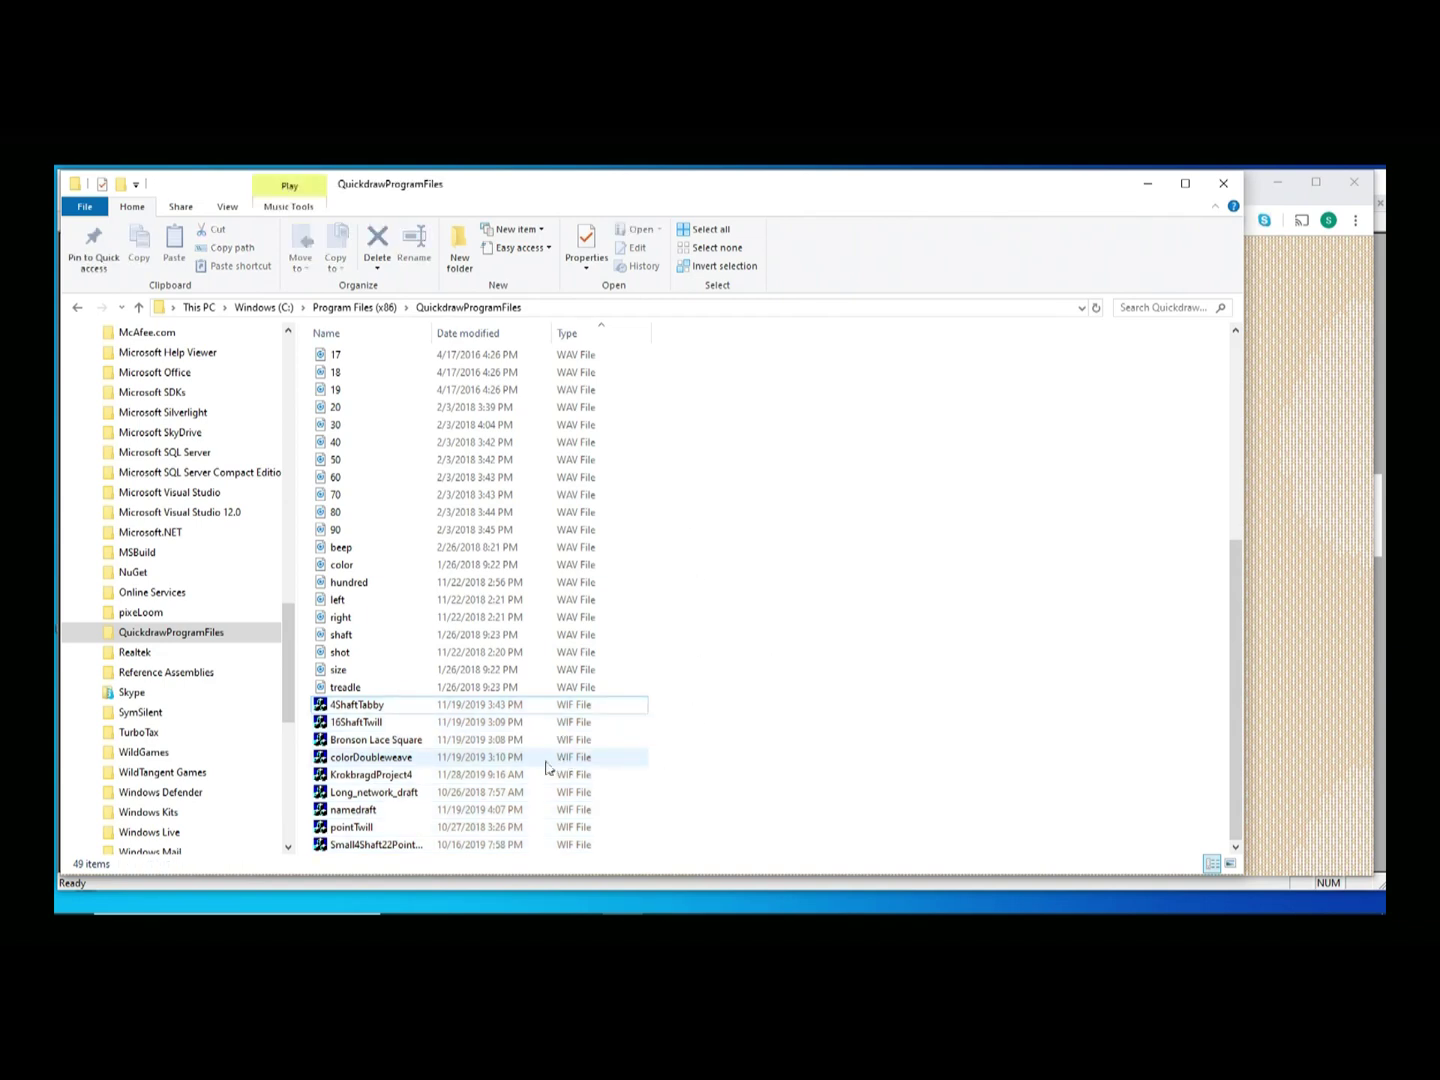
pyautogui.click(471, 706)
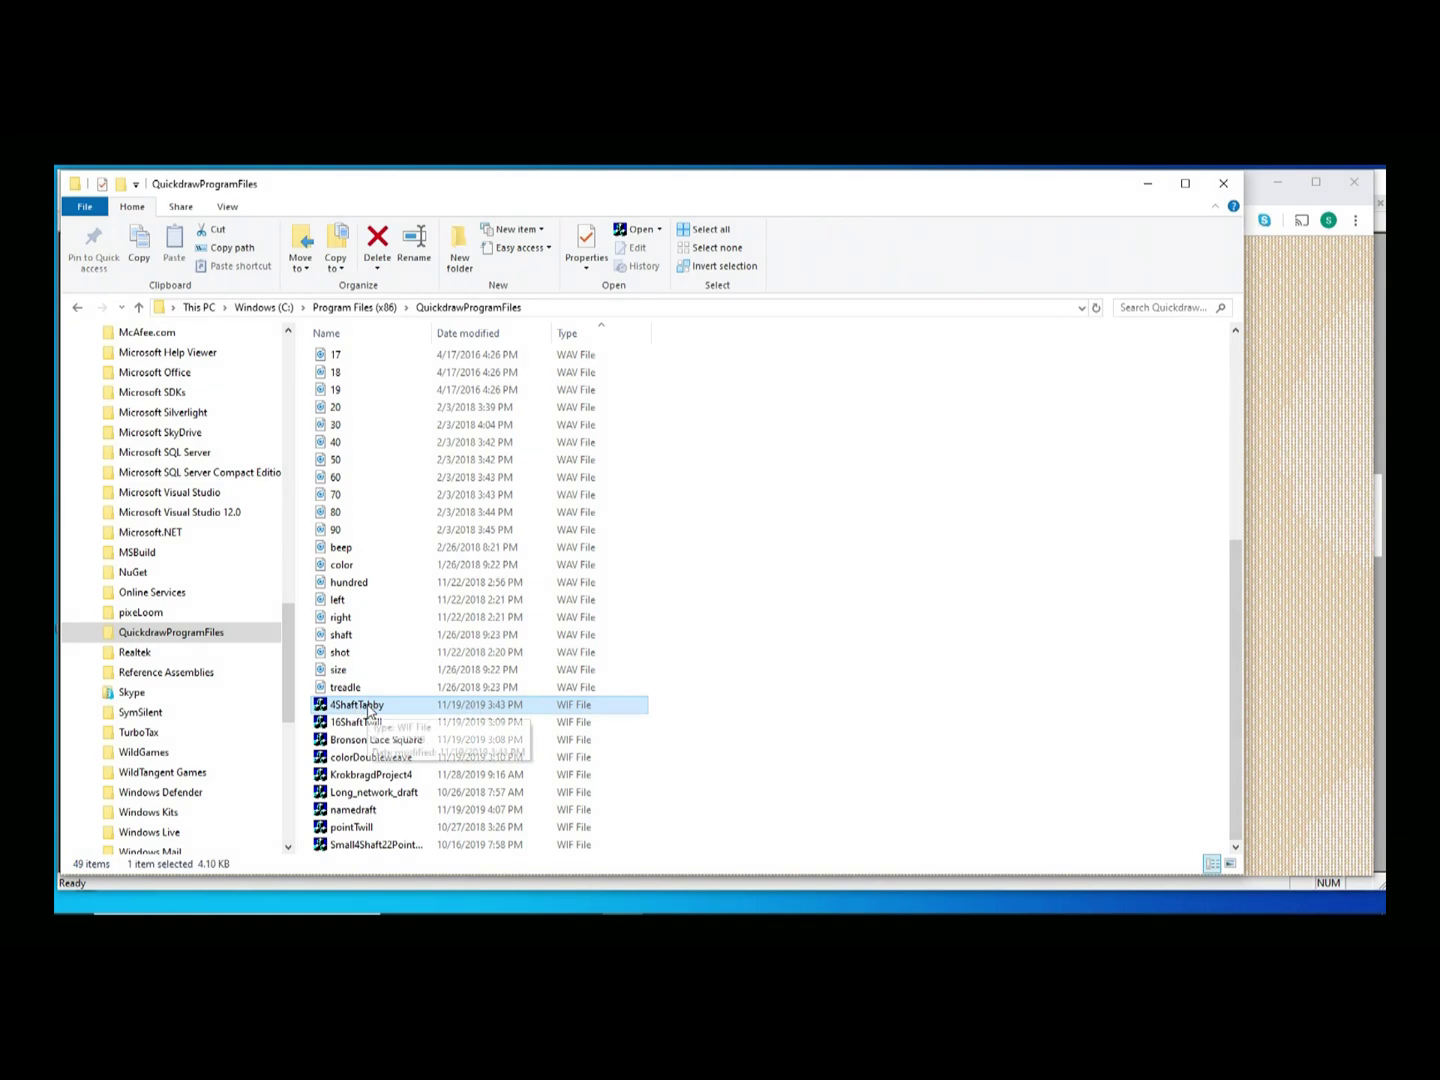
pyautogui.rightClick(368, 707)
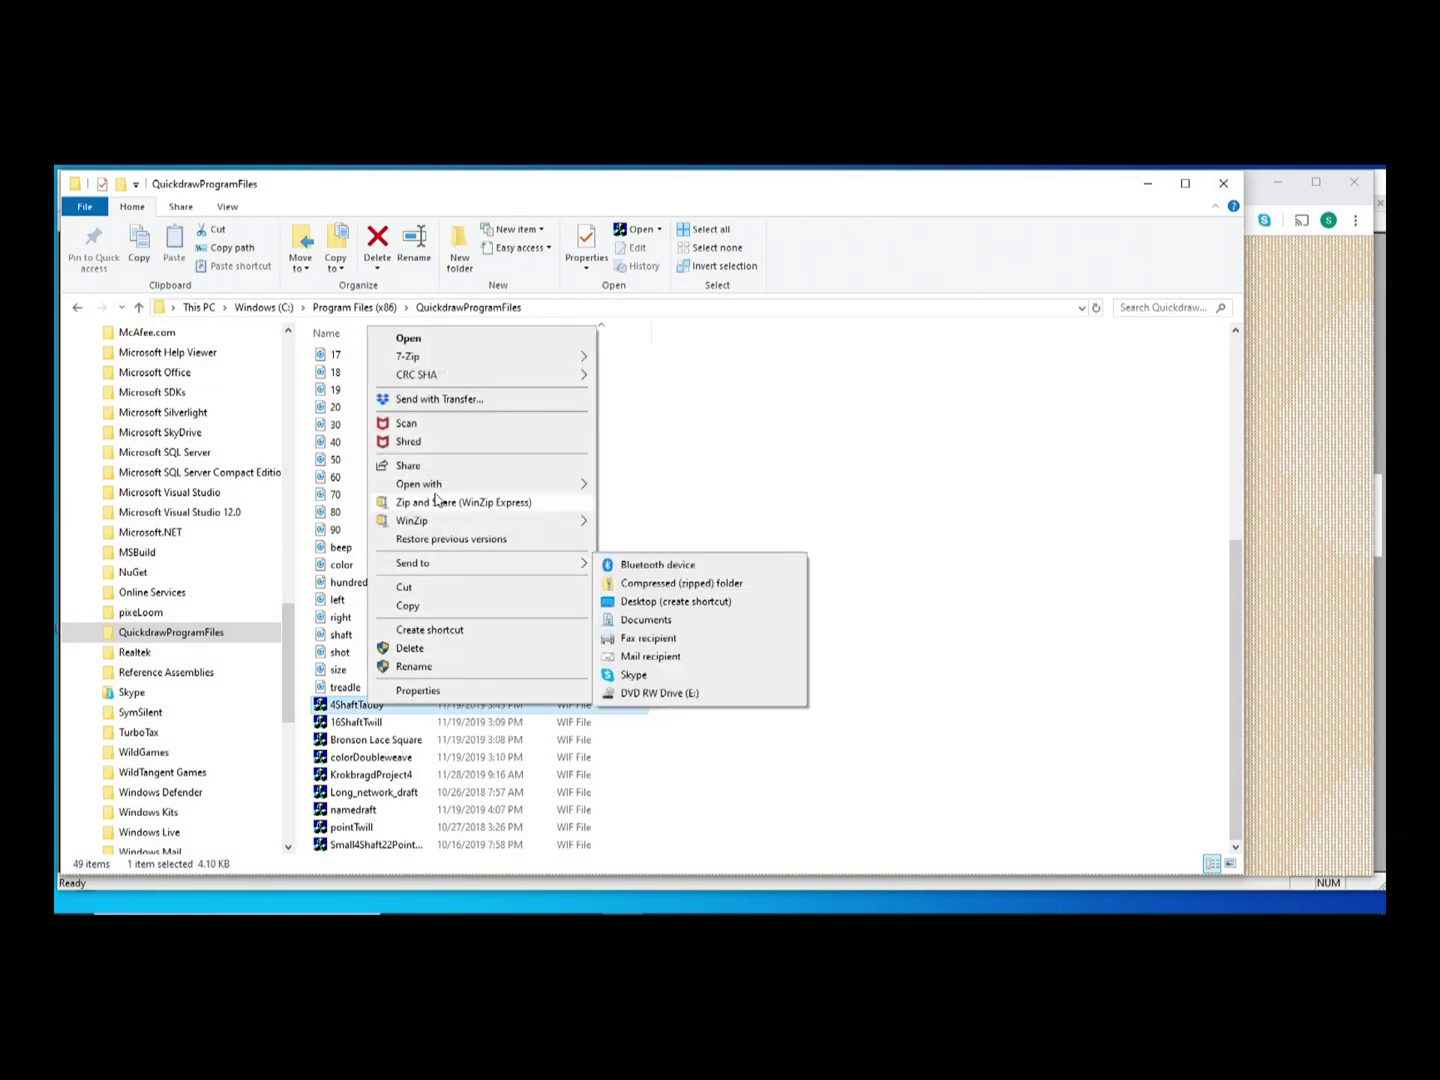
# - For 4ShaftTabby, choose to always open .wif files with another app located on this PC
pyautogui.moveTo(462, 490)
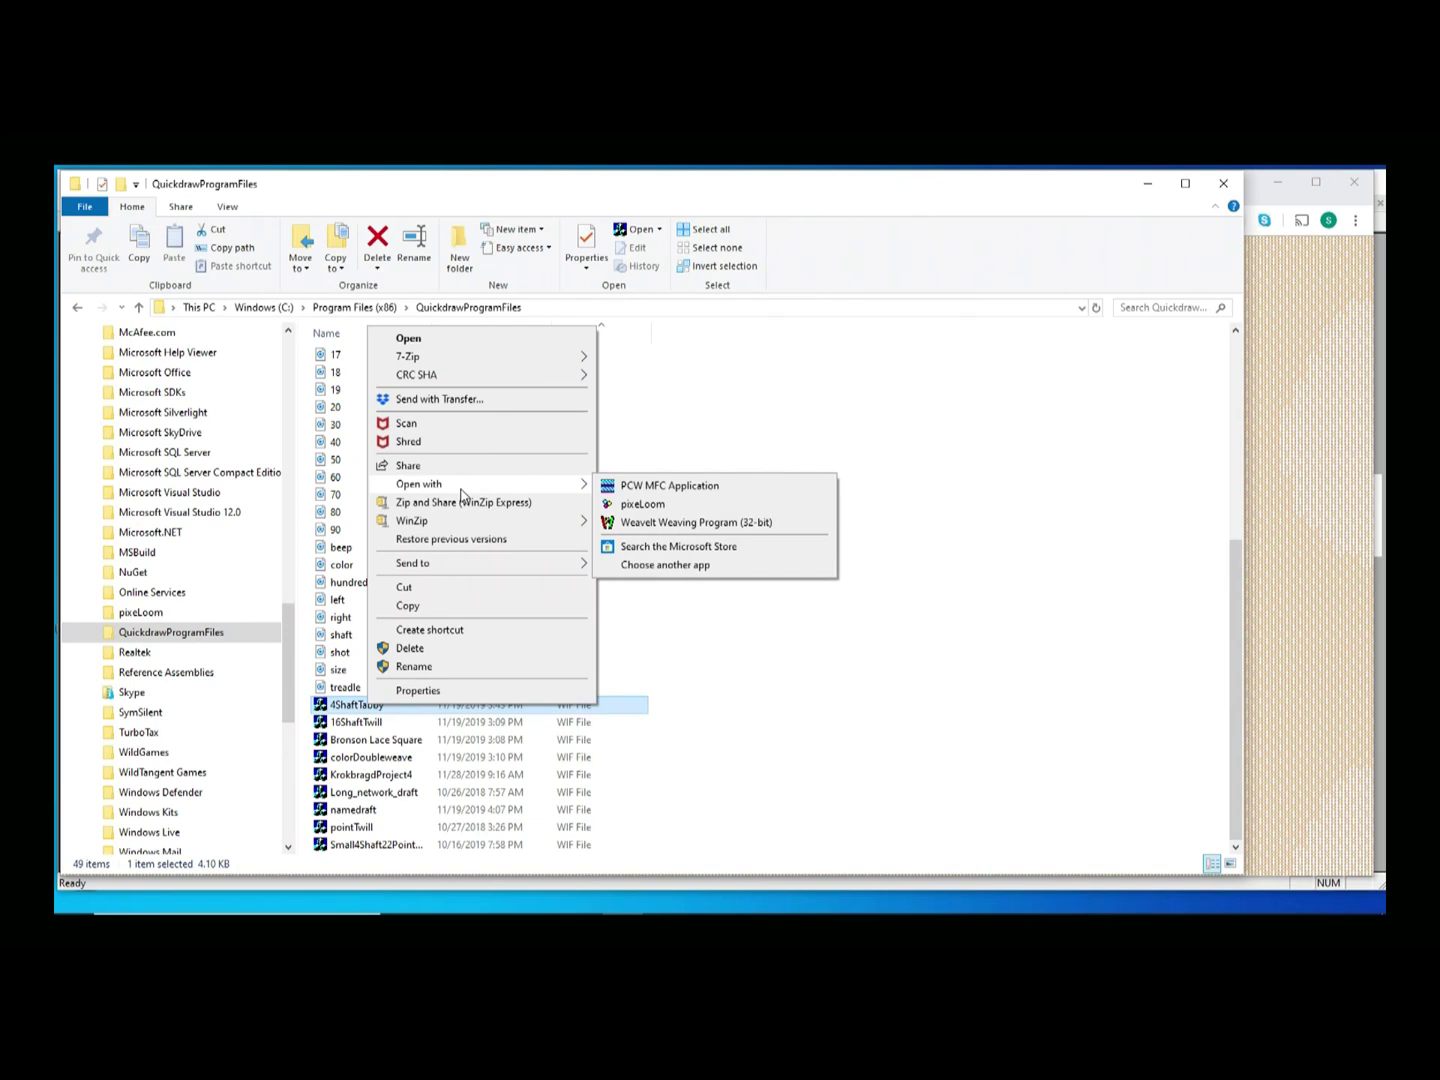
pyautogui.click(660, 566)
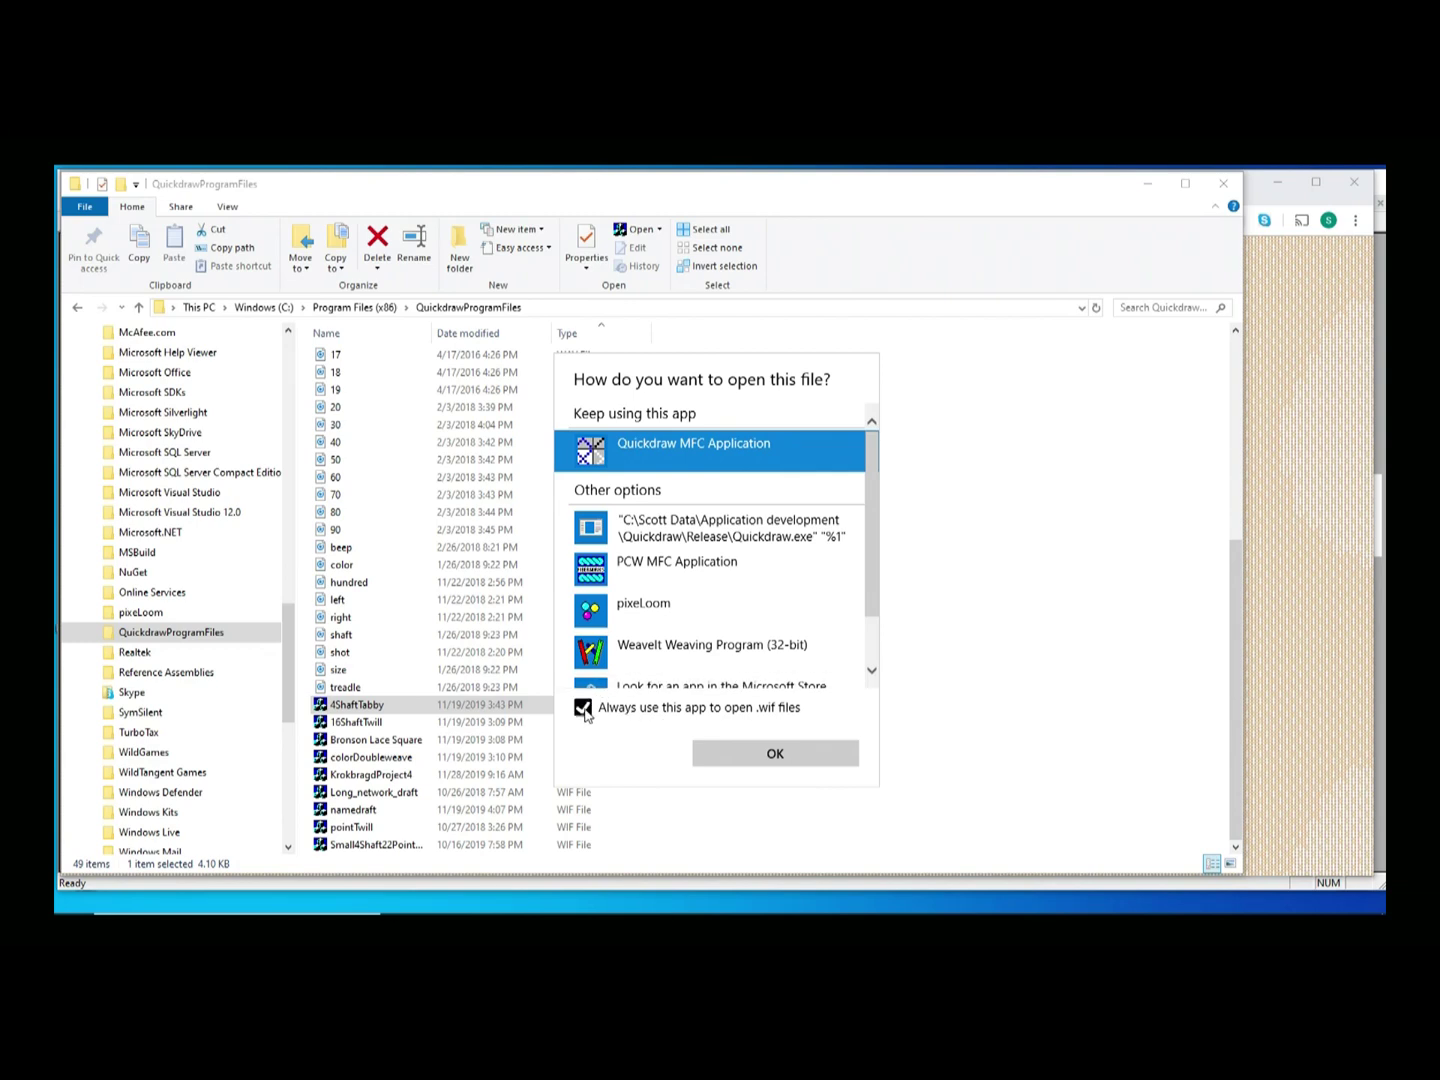
pyautogui.click(584, 709)
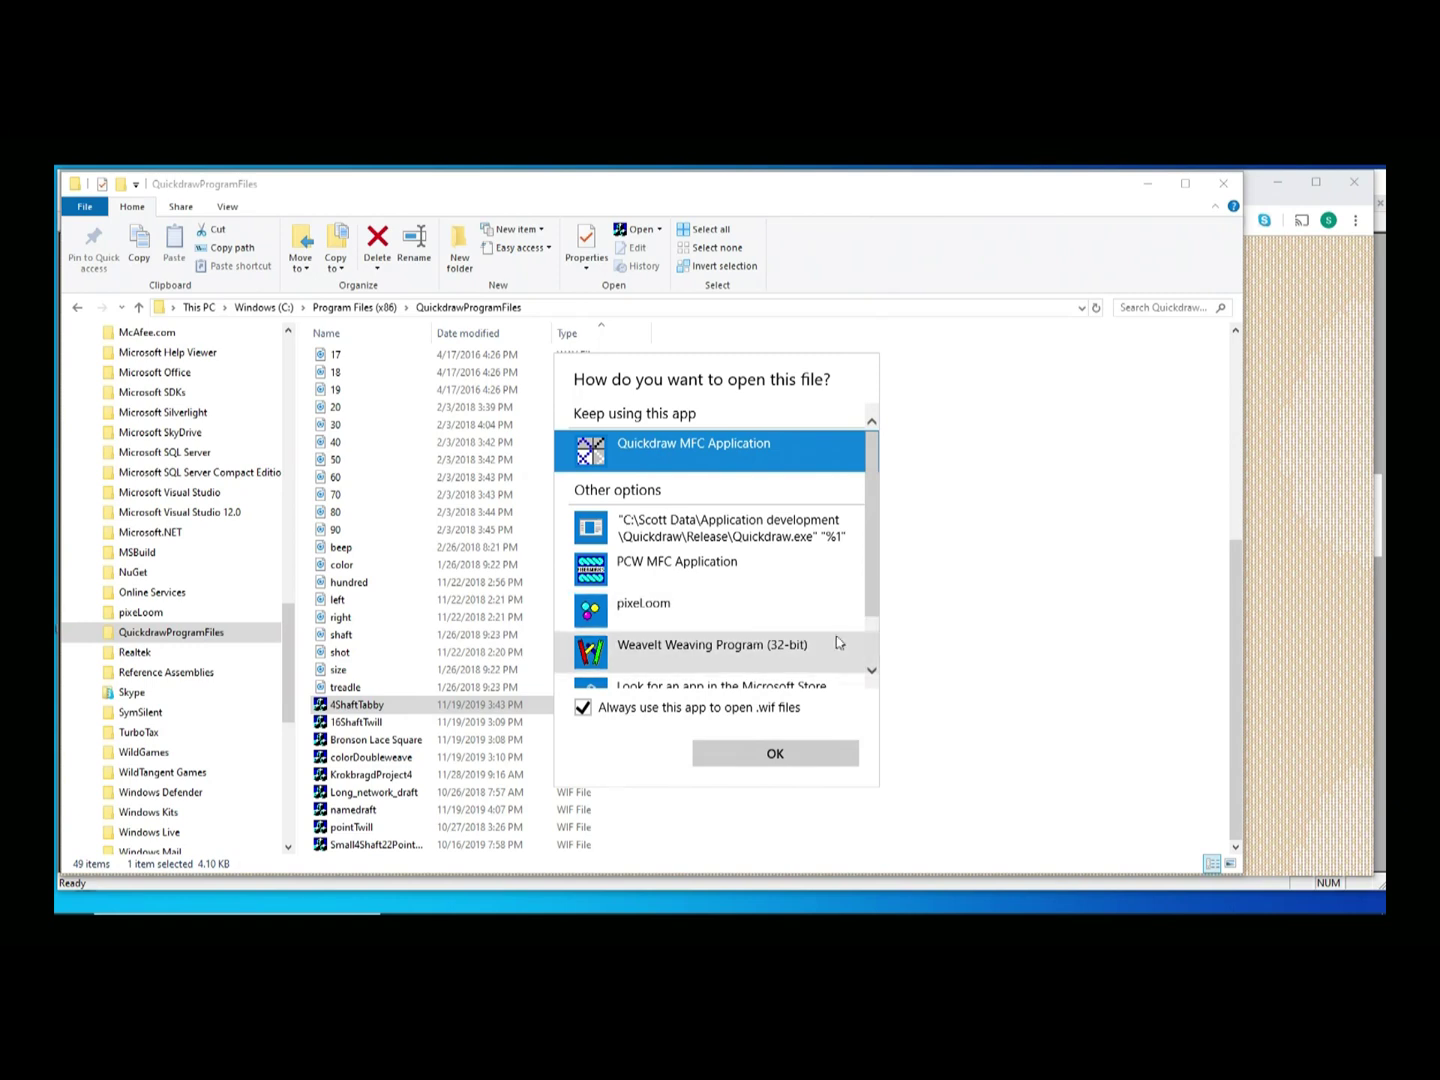
pyautogui.scroll(-2, 838, 644)
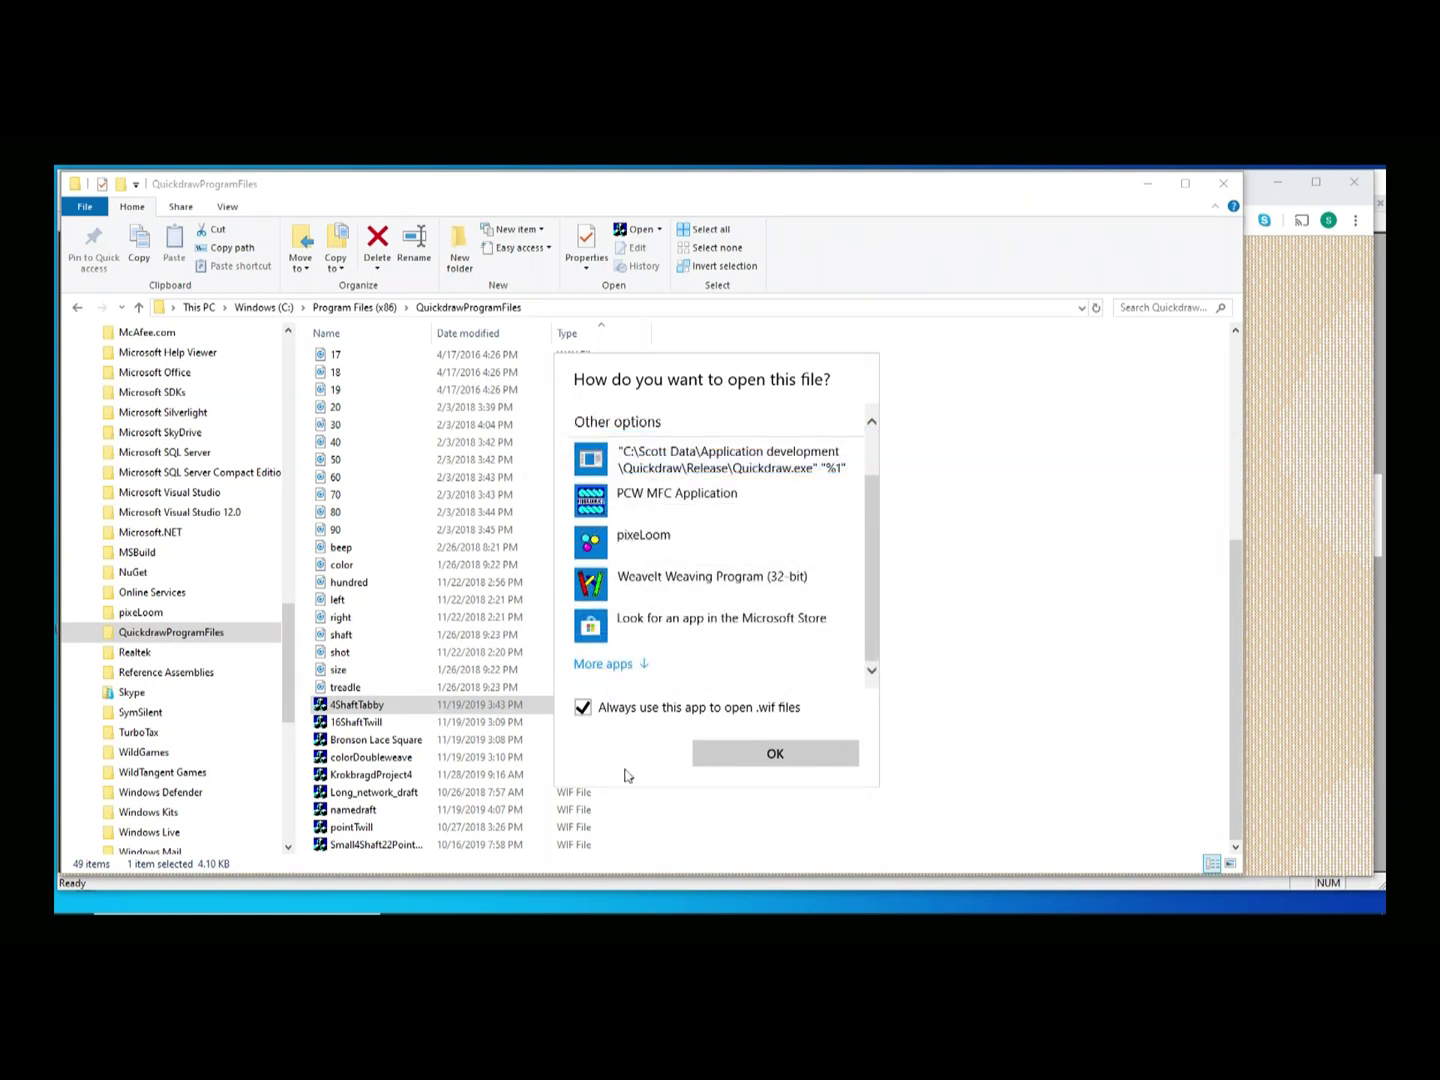
pyautogui.click(583, 665)
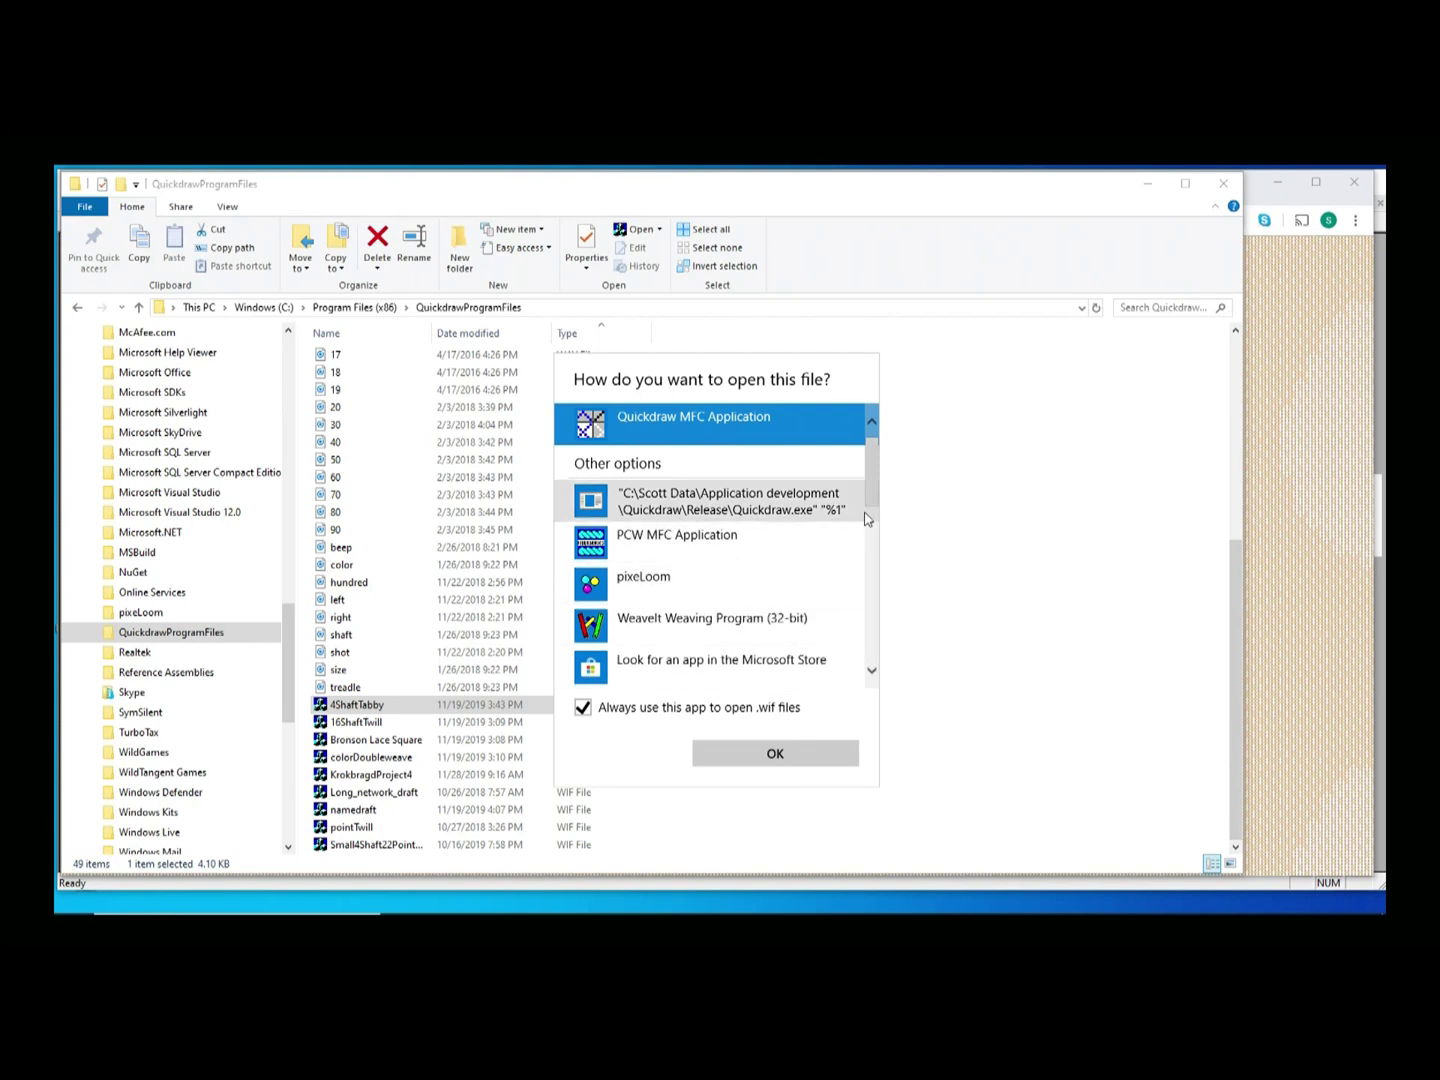
pyautogui.moveTo(876, 482); pyautogui.dragTo(851, 673)
pyautogui.click(656, 664)
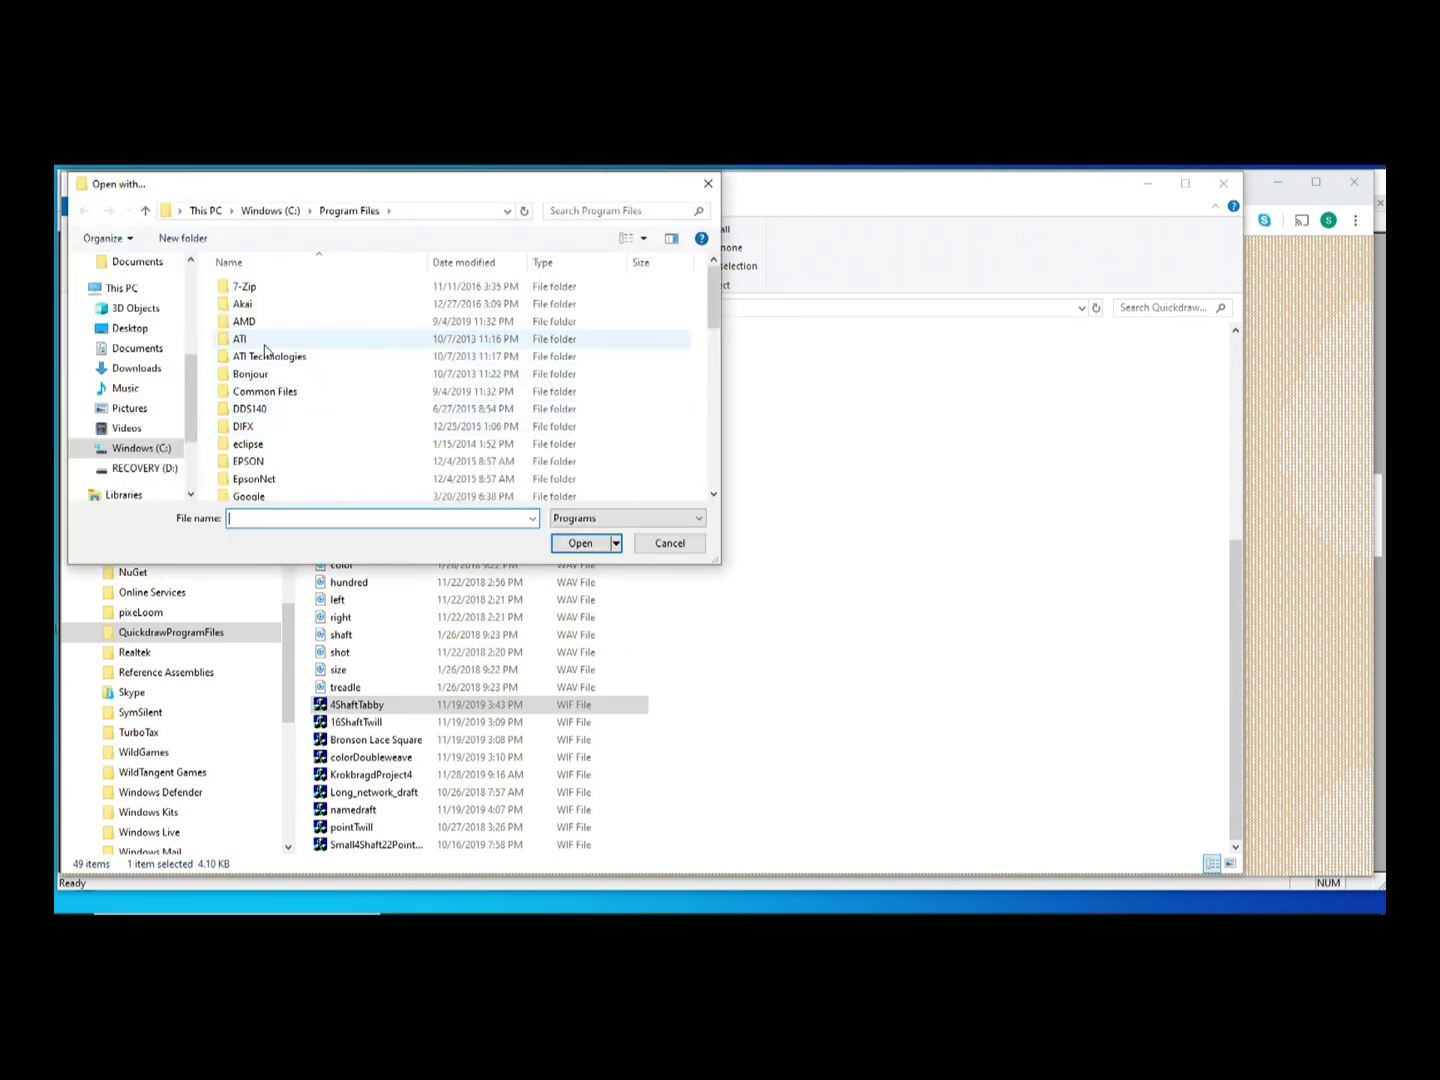
# - Choose Quickdraw from C:\Program Files (x86)\QuickdrawProgramFiles as the program for opening .wif files
pyautogui.click(117, 450)
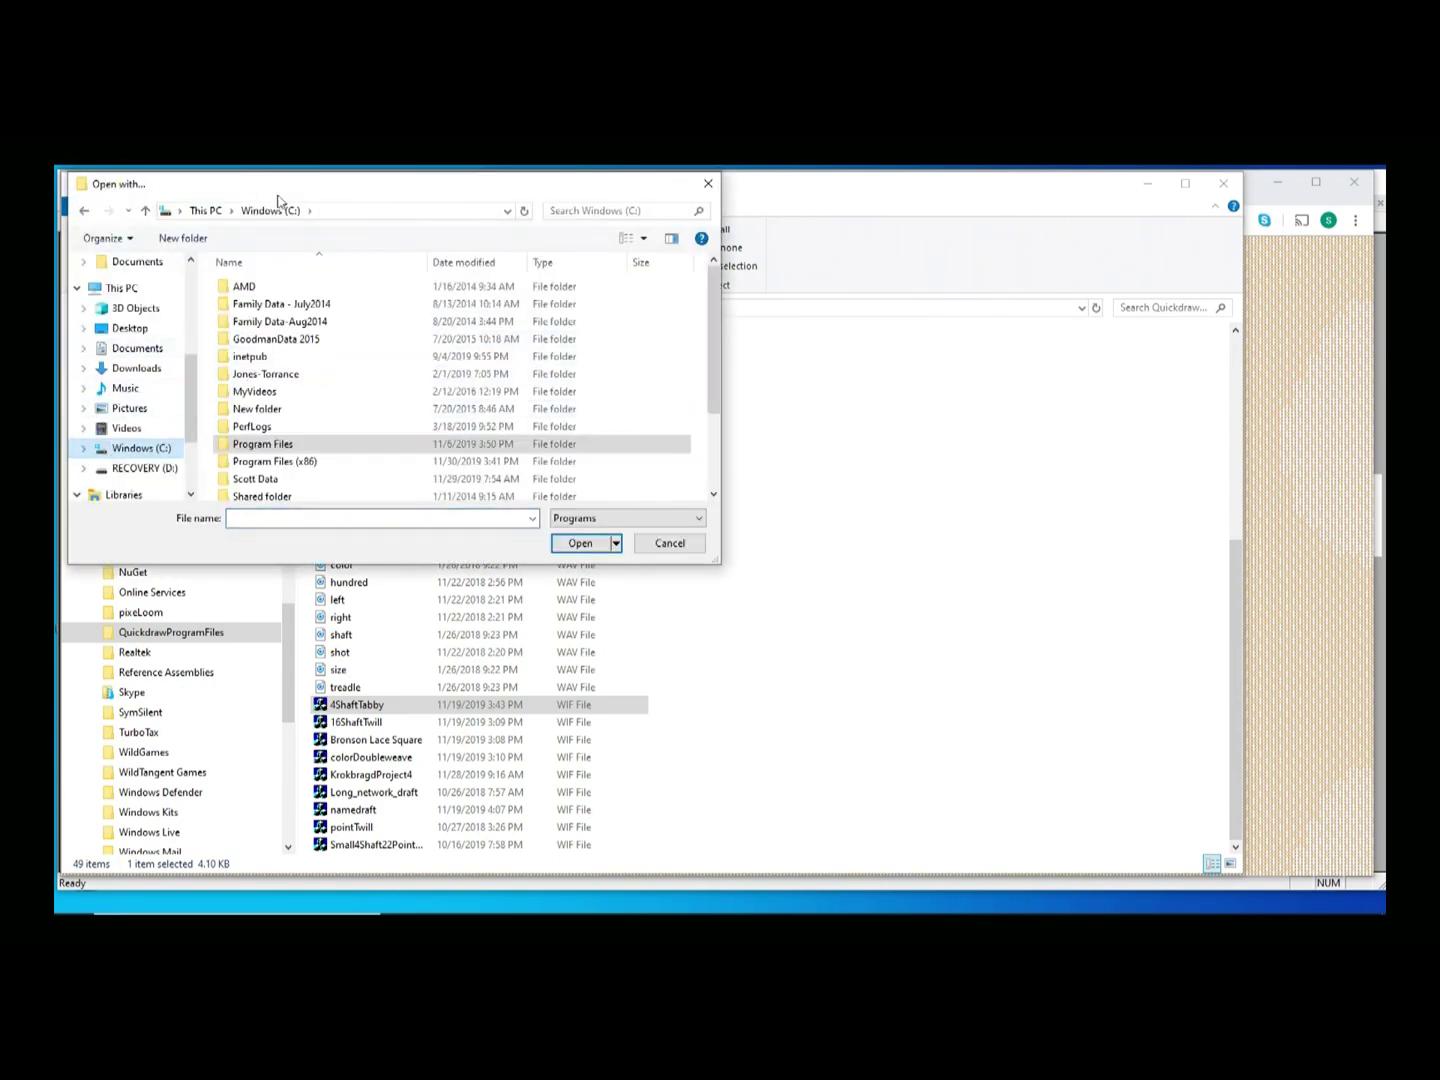
pyautogui.doubleClick(277, 463)
pyautogui.scroll(-5, 390, 408)
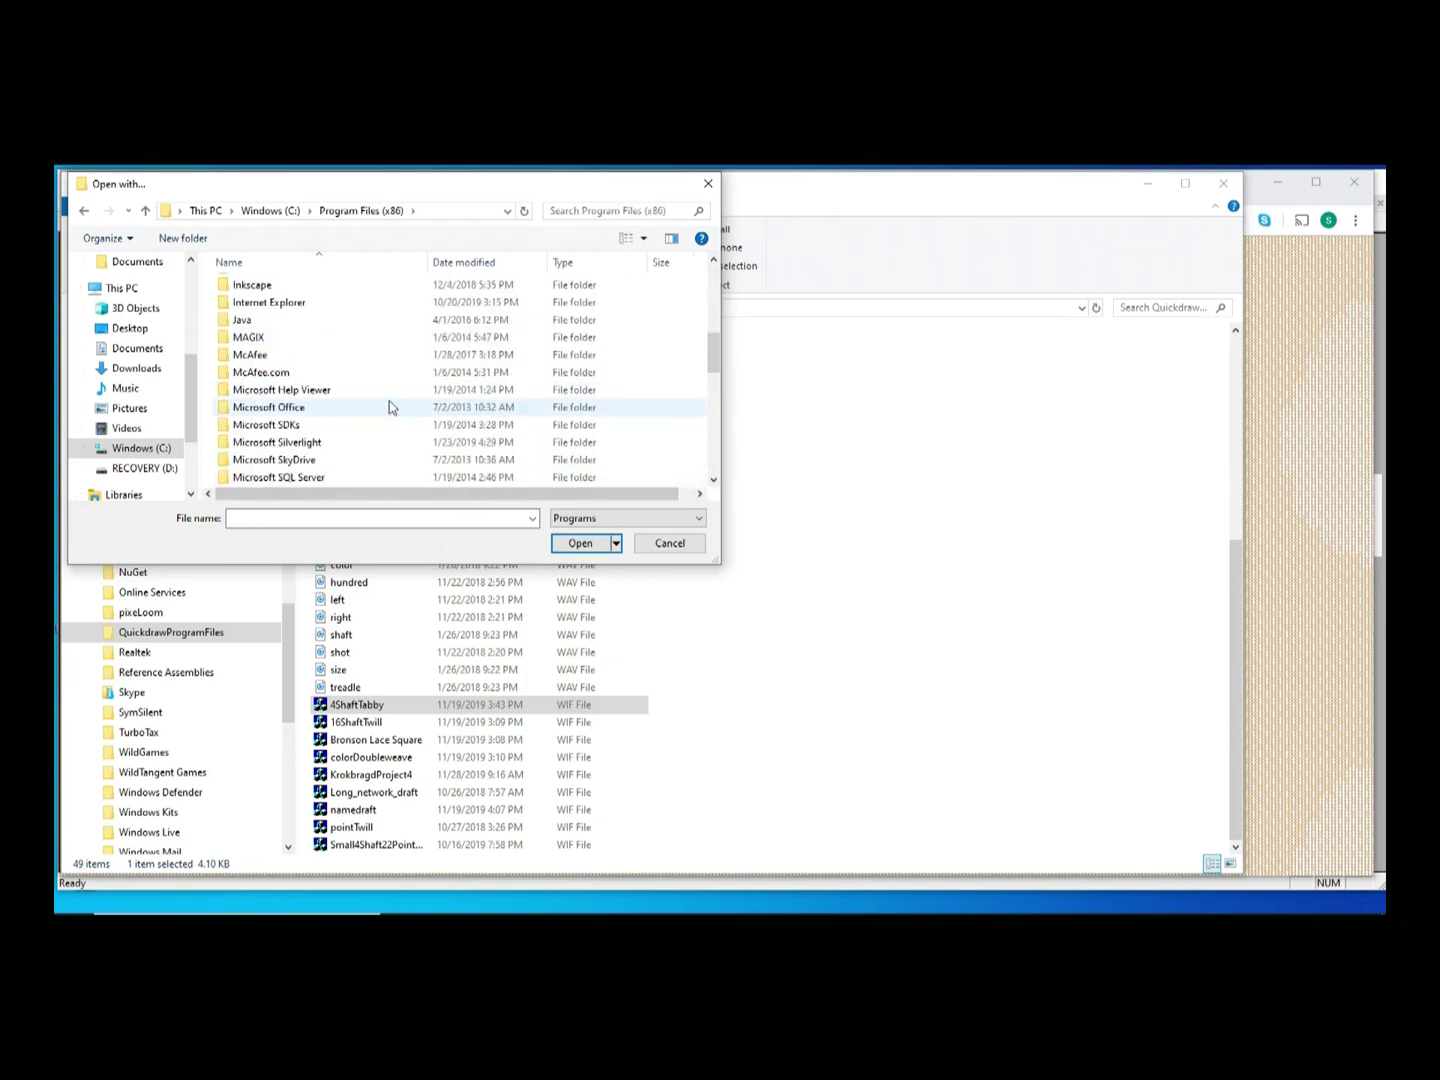
pyautogui.scroll(-4, 390, 400)
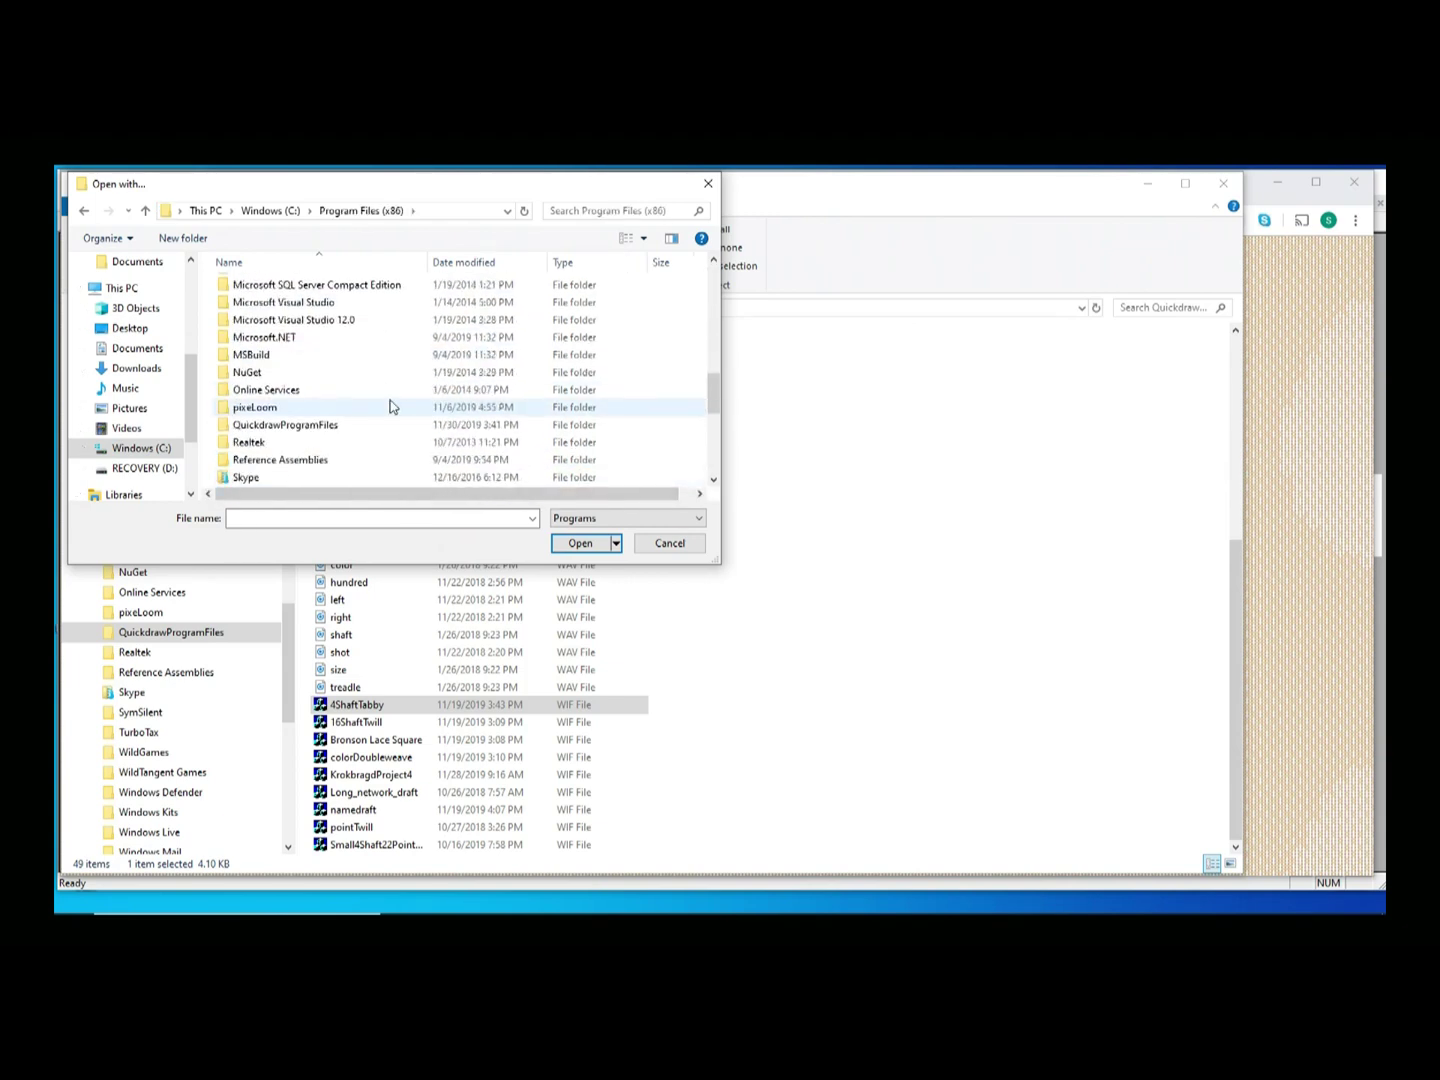
pyautogui.click(299, 427)
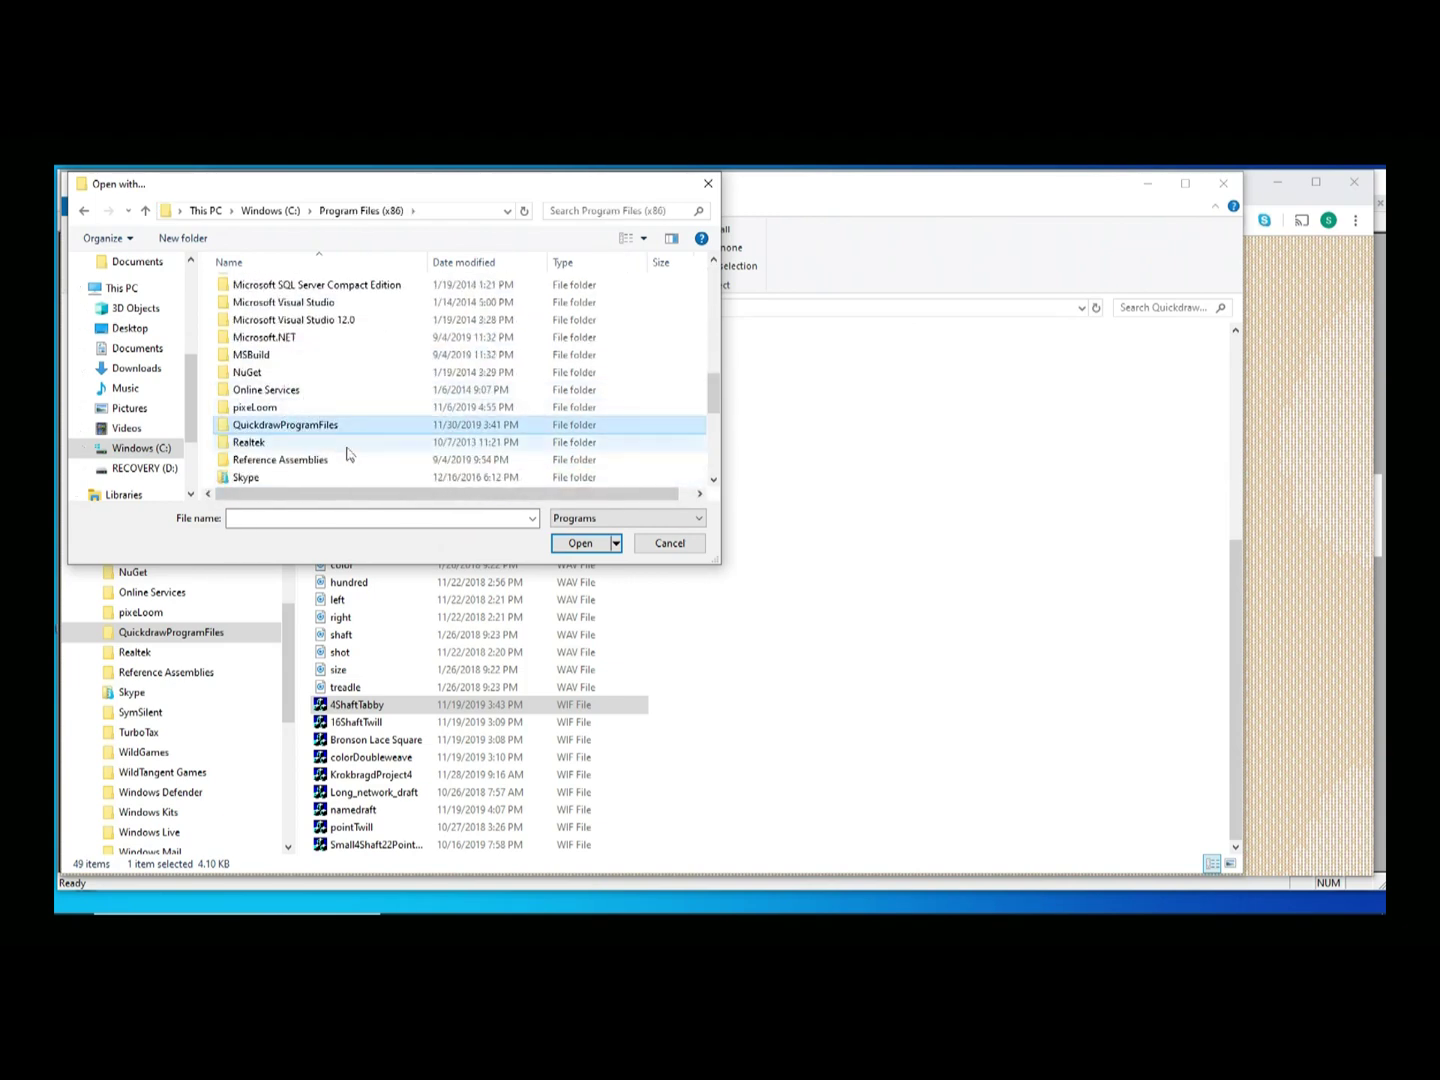
pyautogui.click(578, 544)
pyautogui.click(263, 308)
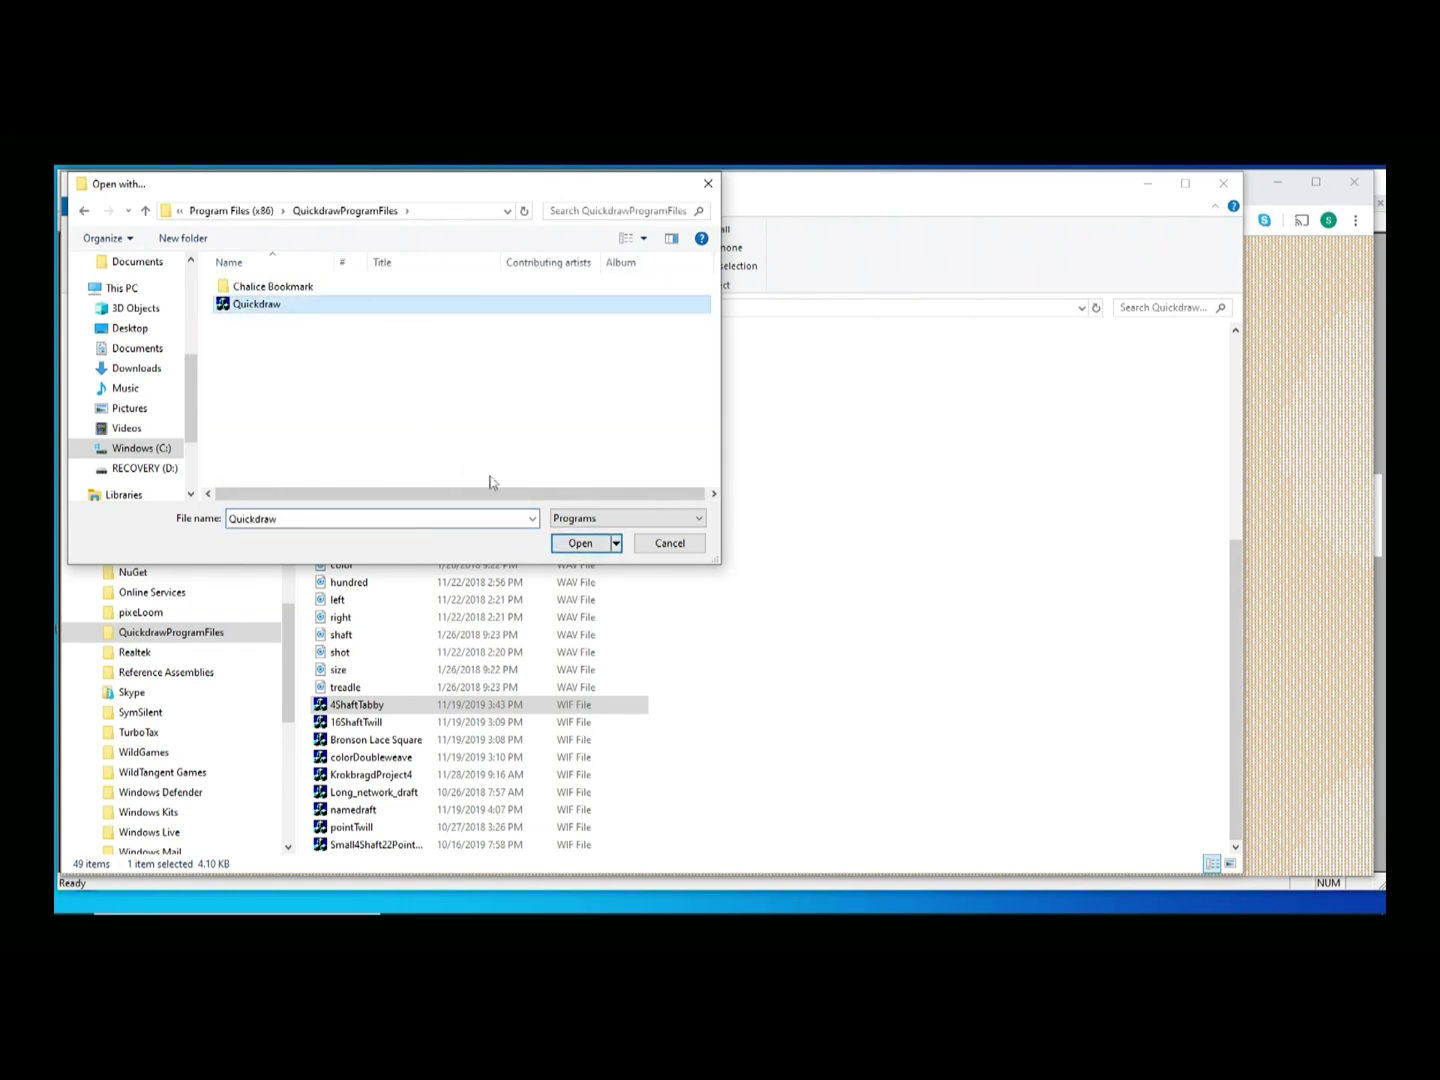
pyautogui.click(579, 543)
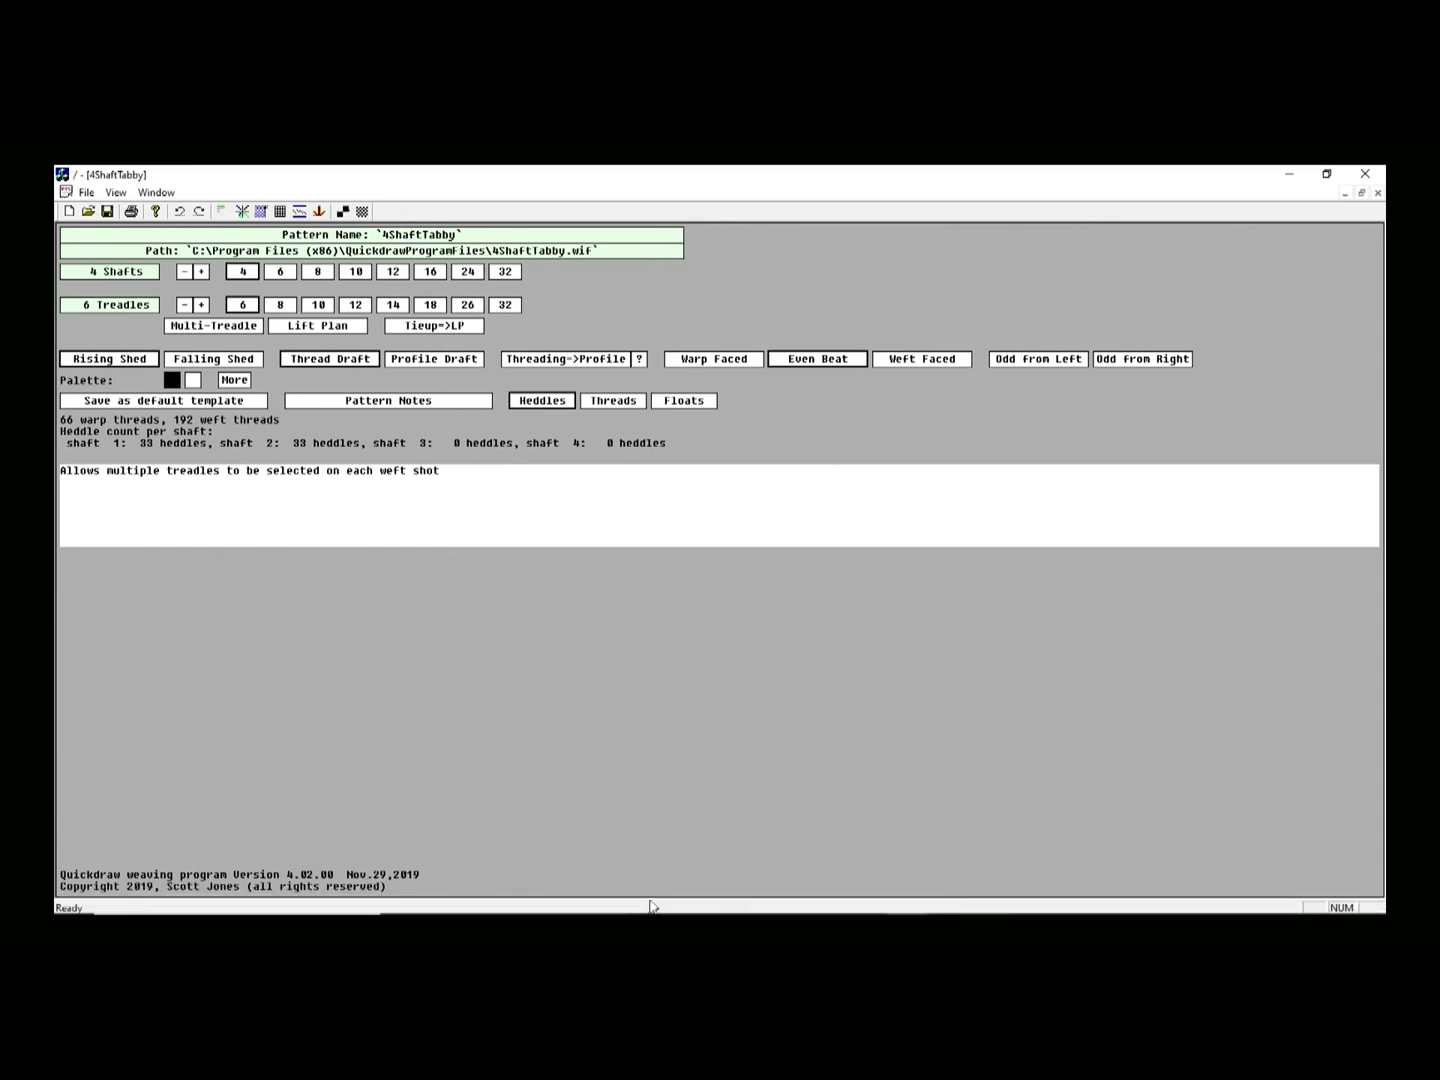
# - Check that the 4ShaftTabby project setup shows Quickdraw version 4.02.00, Nov.29,2019
pyautogui.moveTo(835, 910)
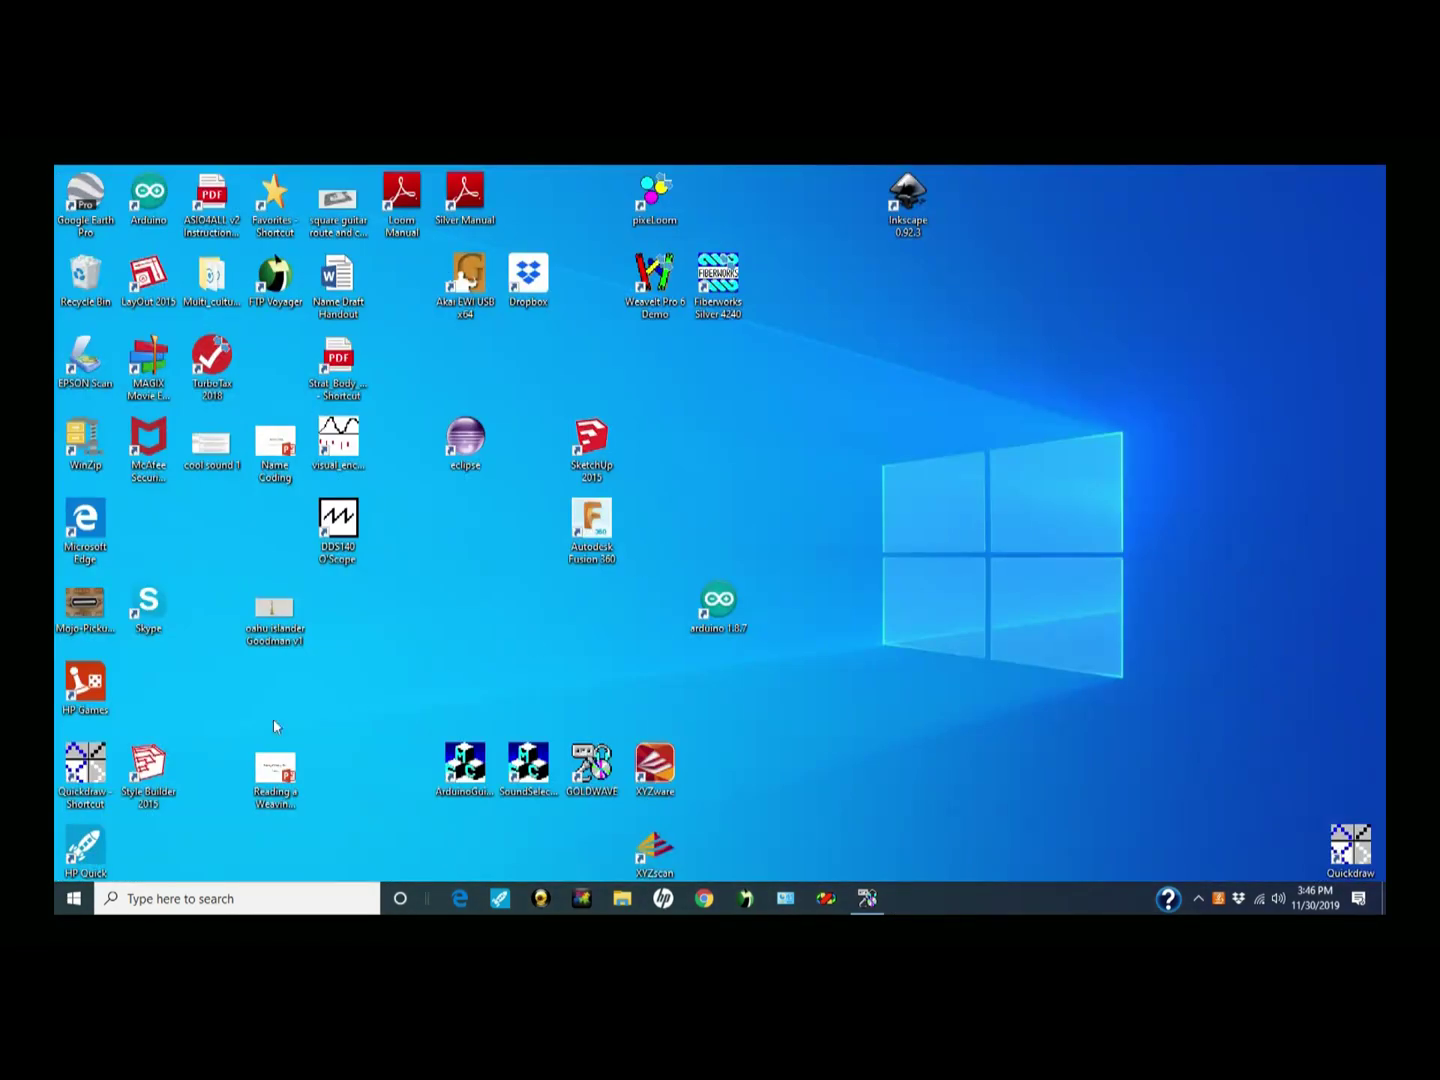
# - Move the Quickdraw - Shortcut icon to the desktop's top row beside pixeLoom
pyautogui.moveTo(86, 765); pyautogui.dragTo(725, 214)
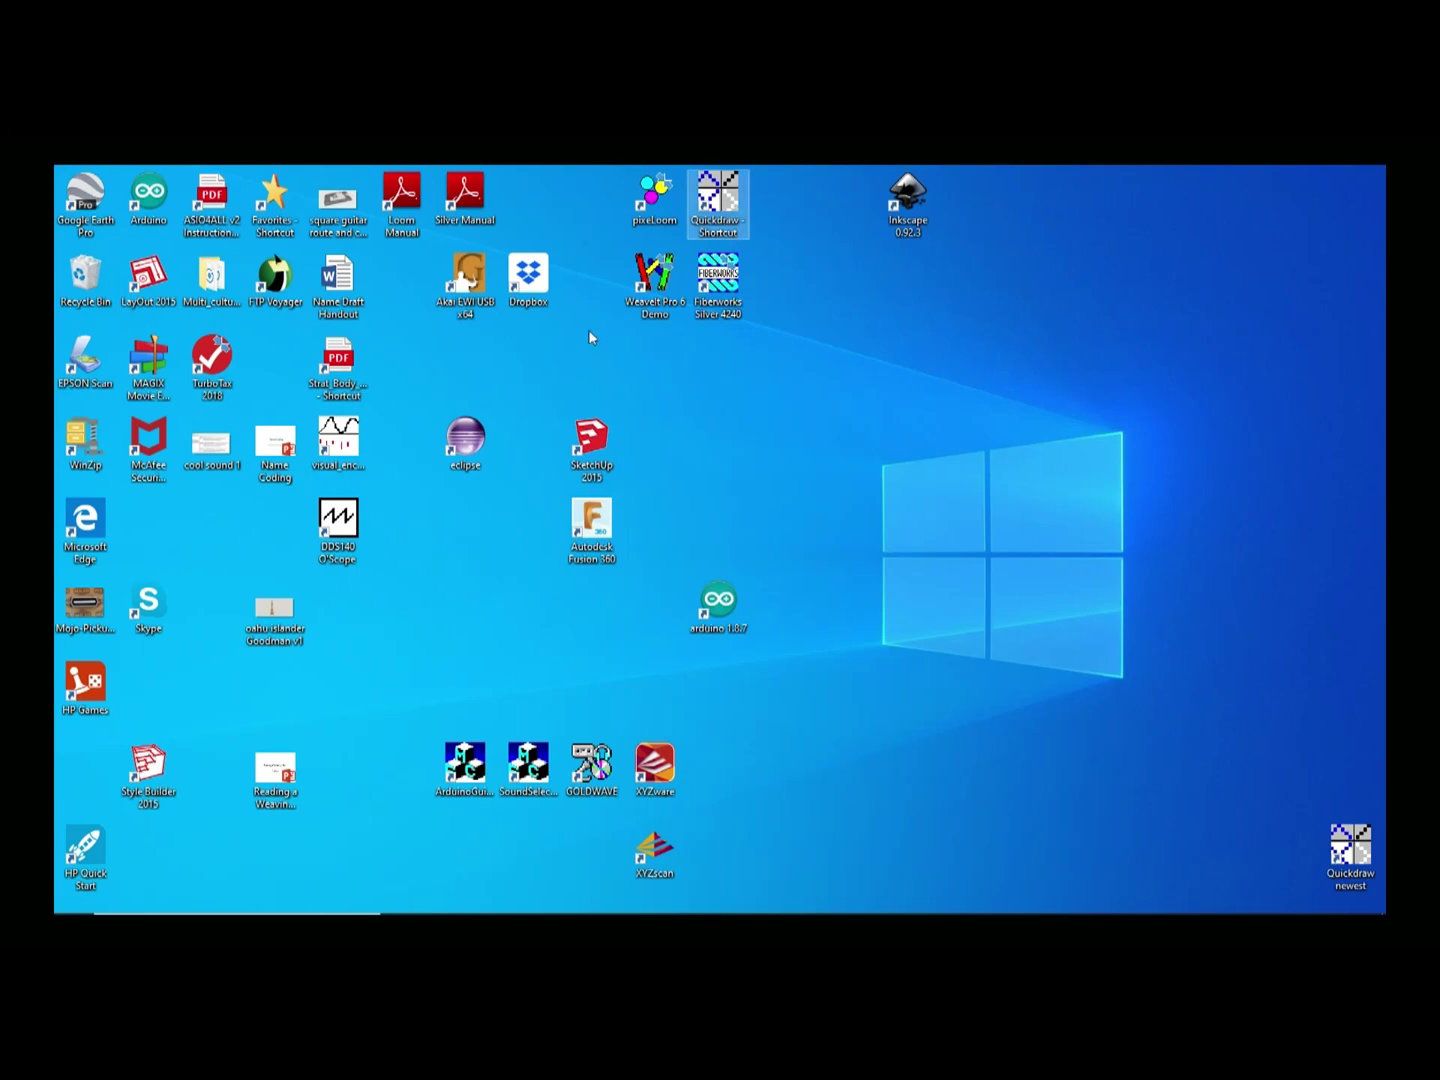